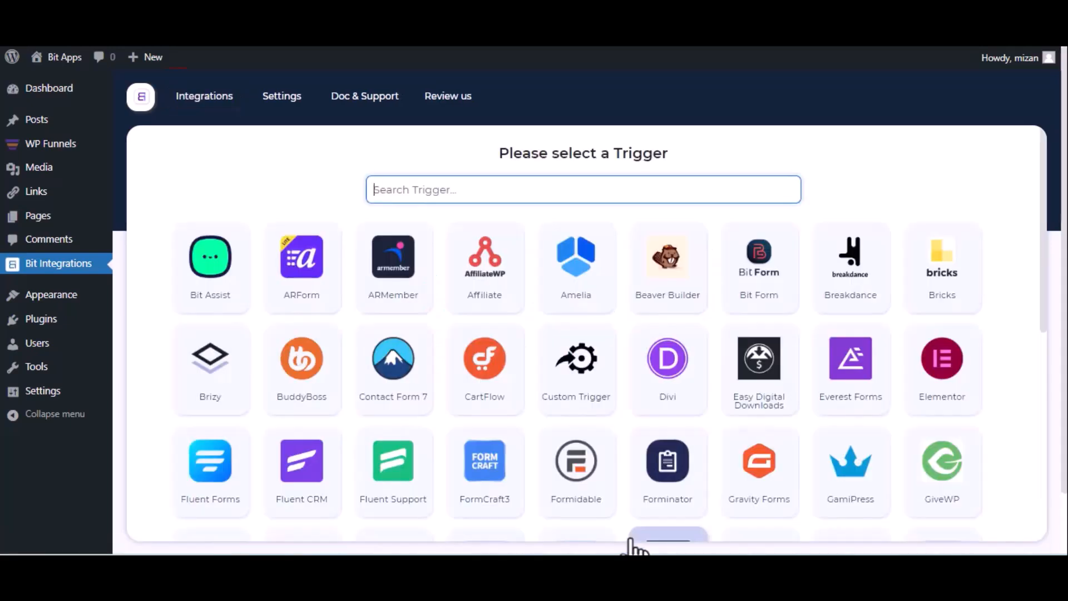
Step: Choose WPFunnels as the trigger, copy its webhook URL and start fetching a test request
text(wp)
click(752, 308)
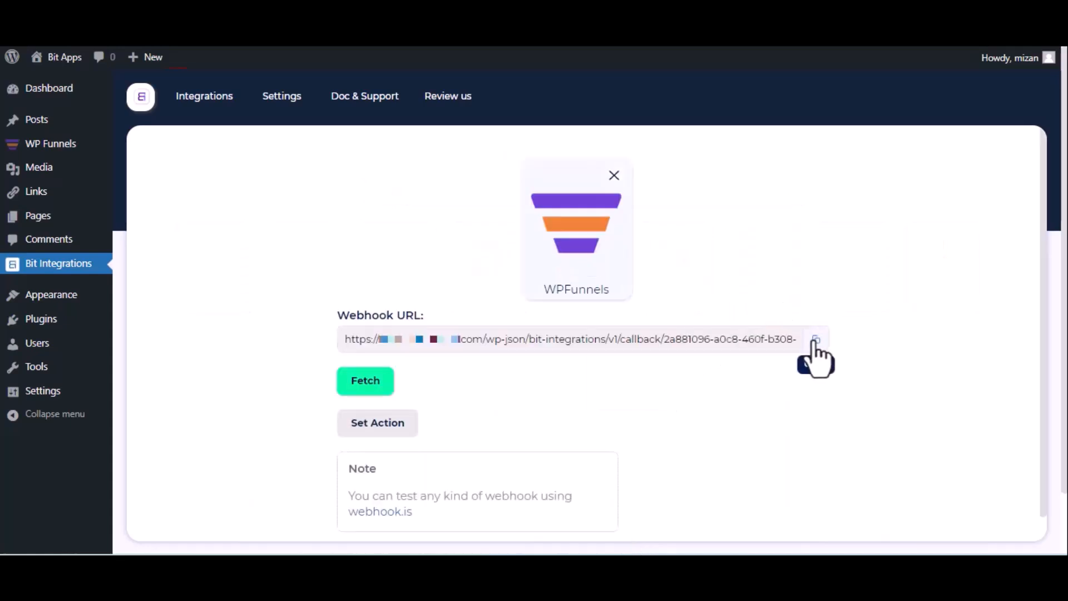
click(816, 340)
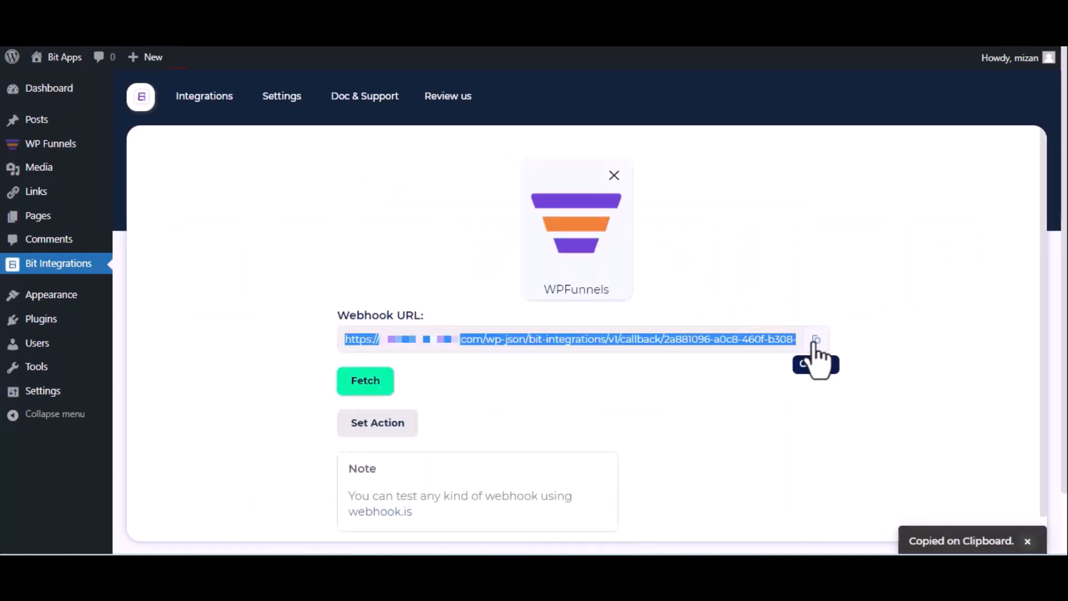
click(353, 388)
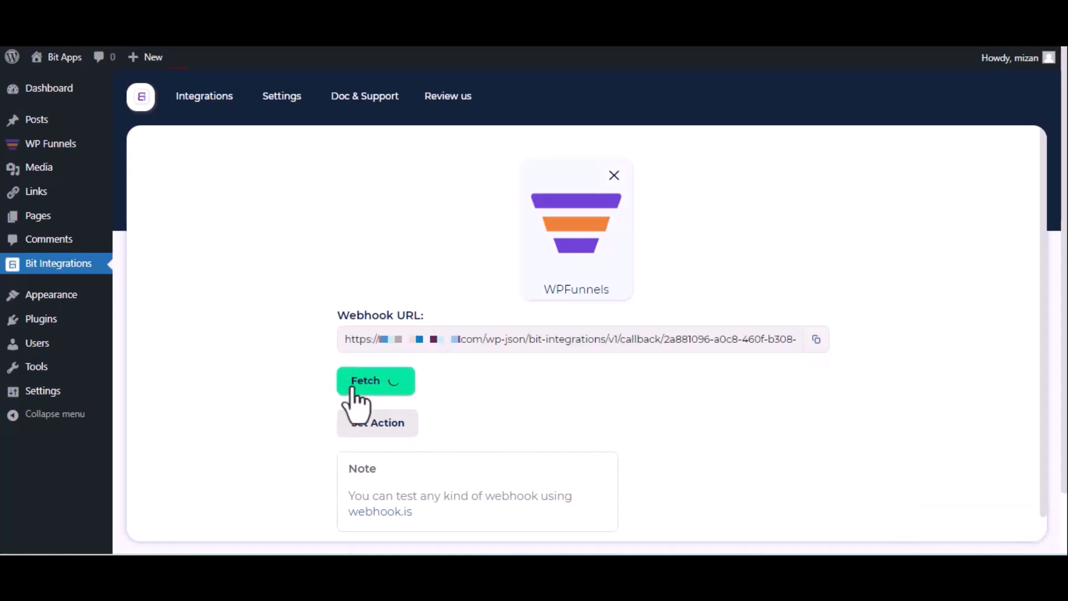
key(ctrl+Tab)
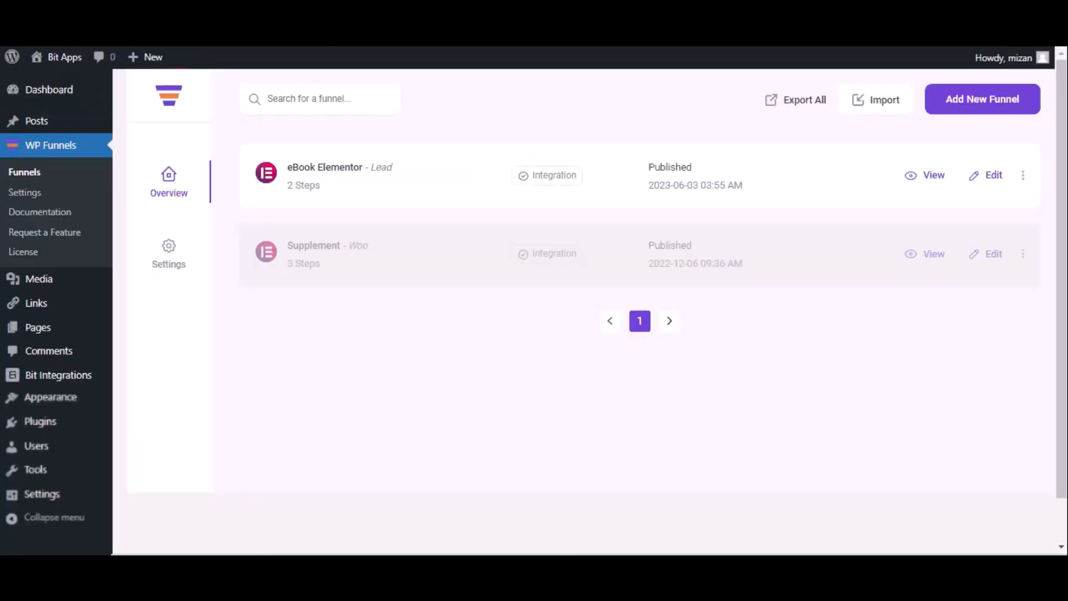
Step: Add a new webhook named 'Bit Integration' to the eBook Elementor funnel
click(993, 177)
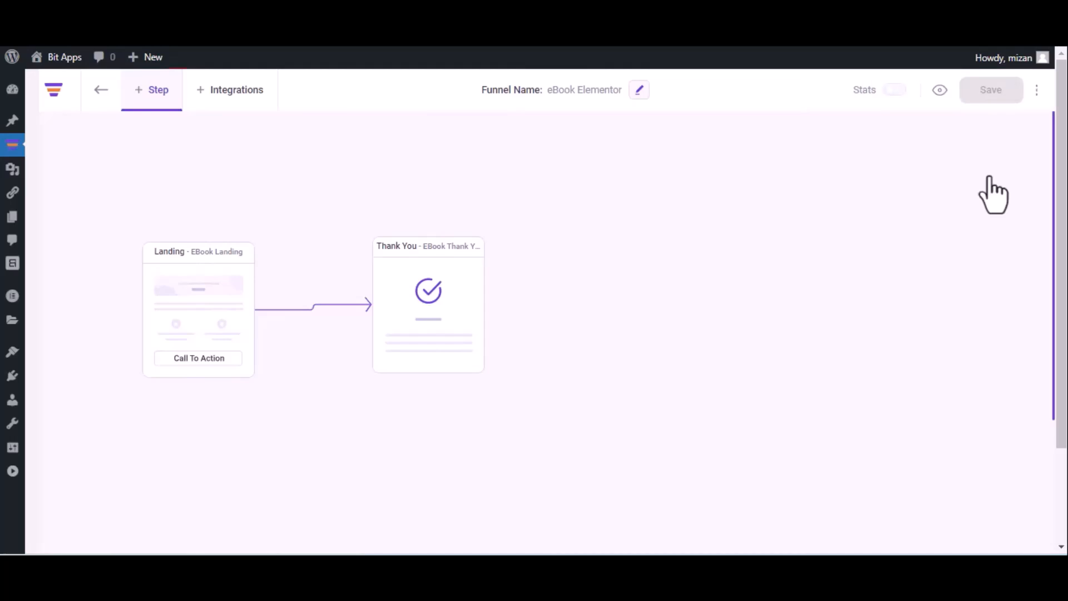
click(1036, 91)
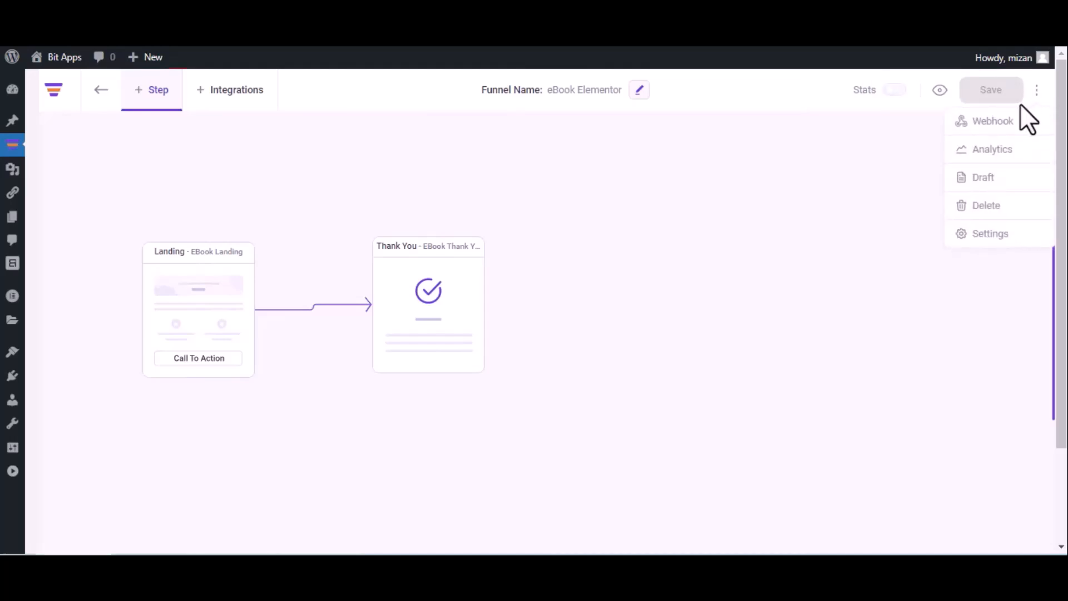
click(1015, 121)
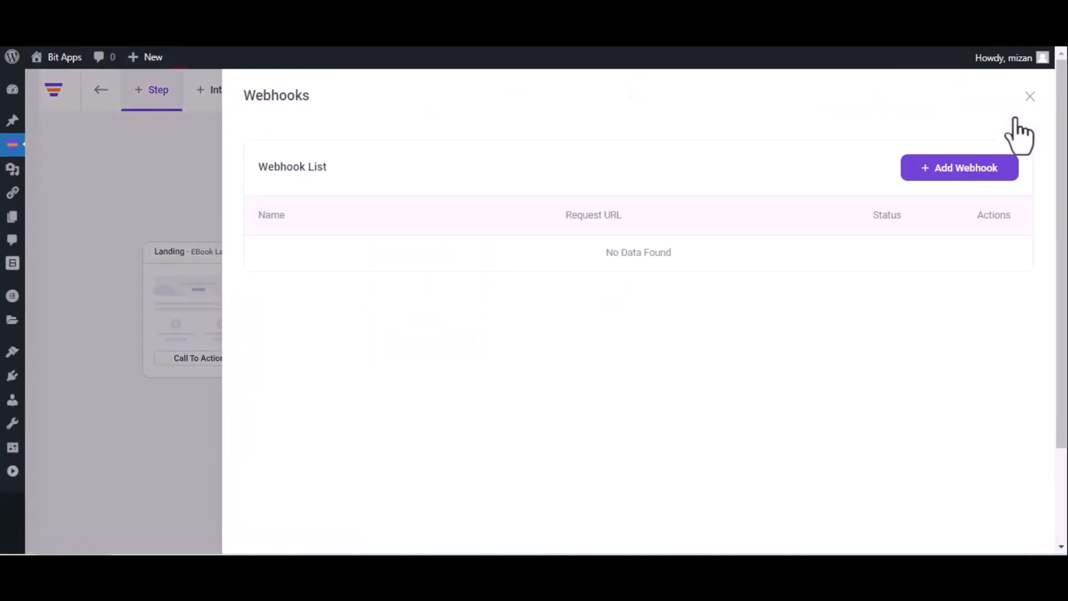
click(953, 168)
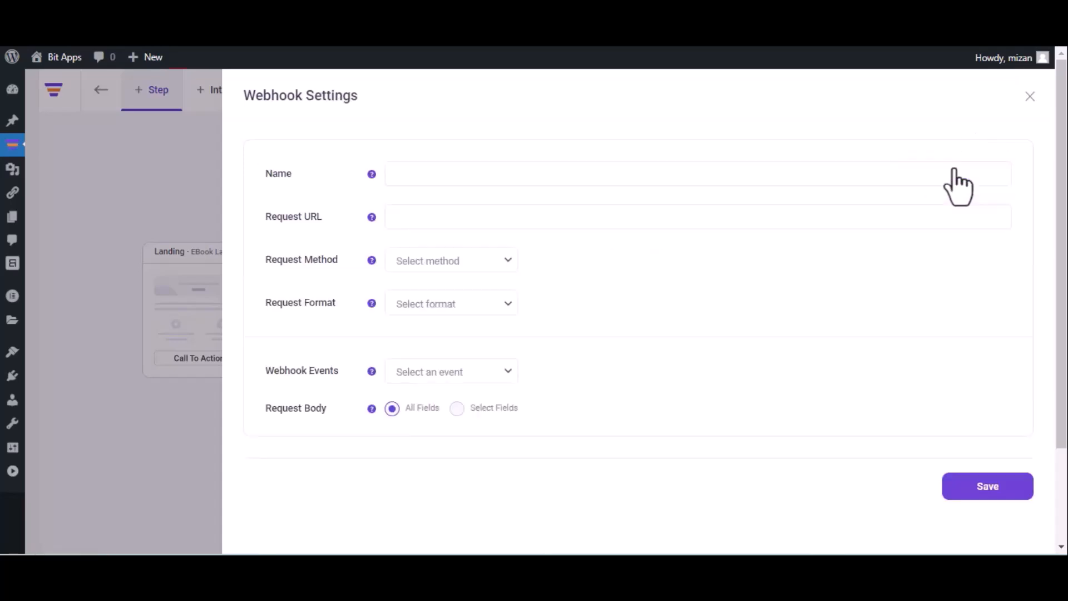
click(695, 181)
text(Bit Integrations)
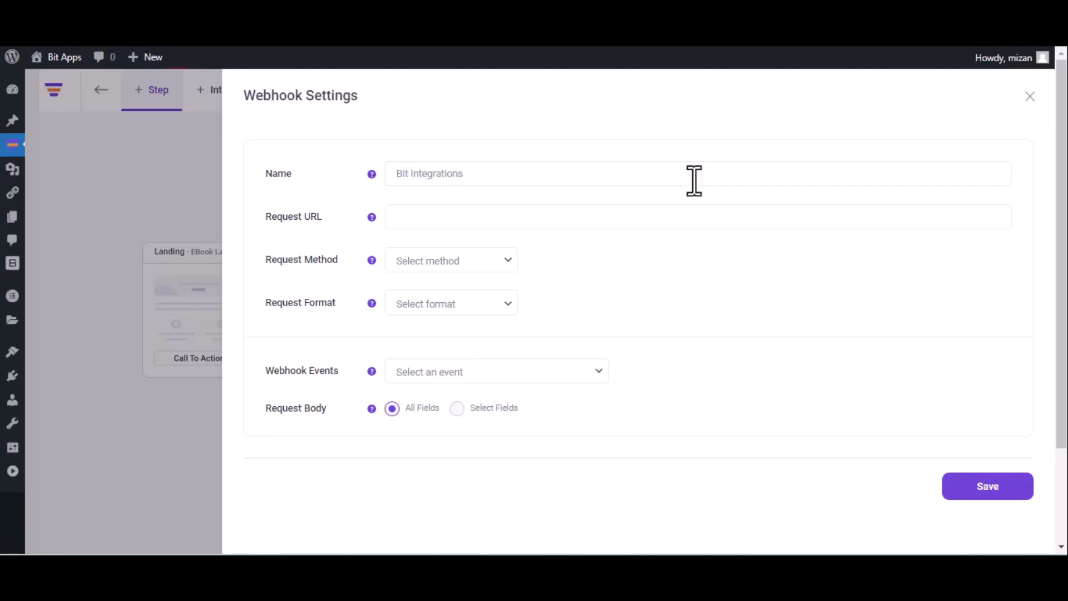
Step: Paste the webhook URL, set POST, JSON and event After Optin Form Submitted, and save
click(531, 216)
key(ctrl+v)
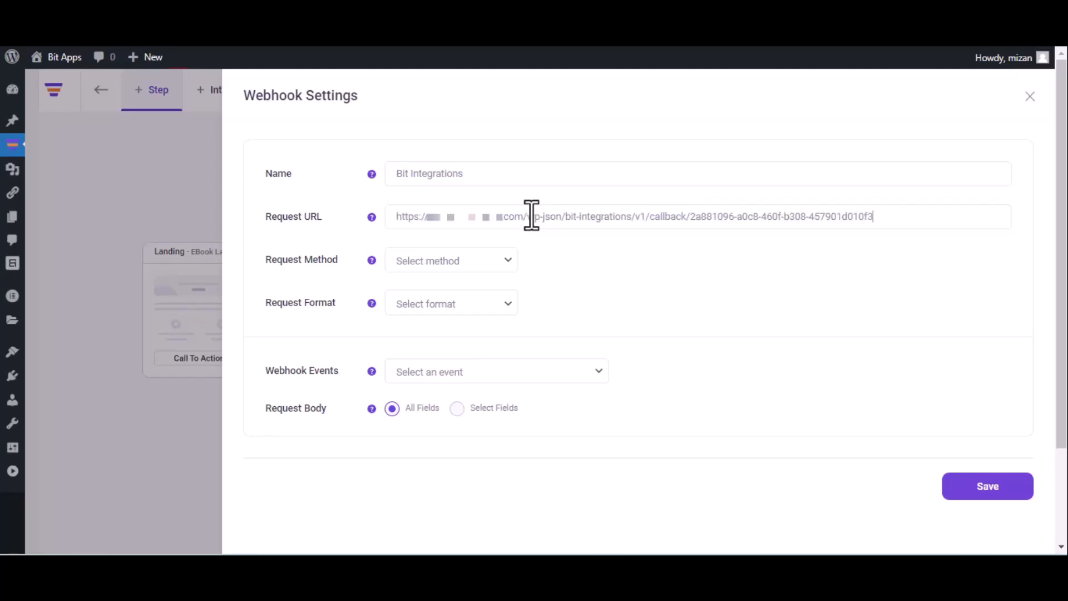
click(460, 268)
click(449, 293)
click(451, 303)
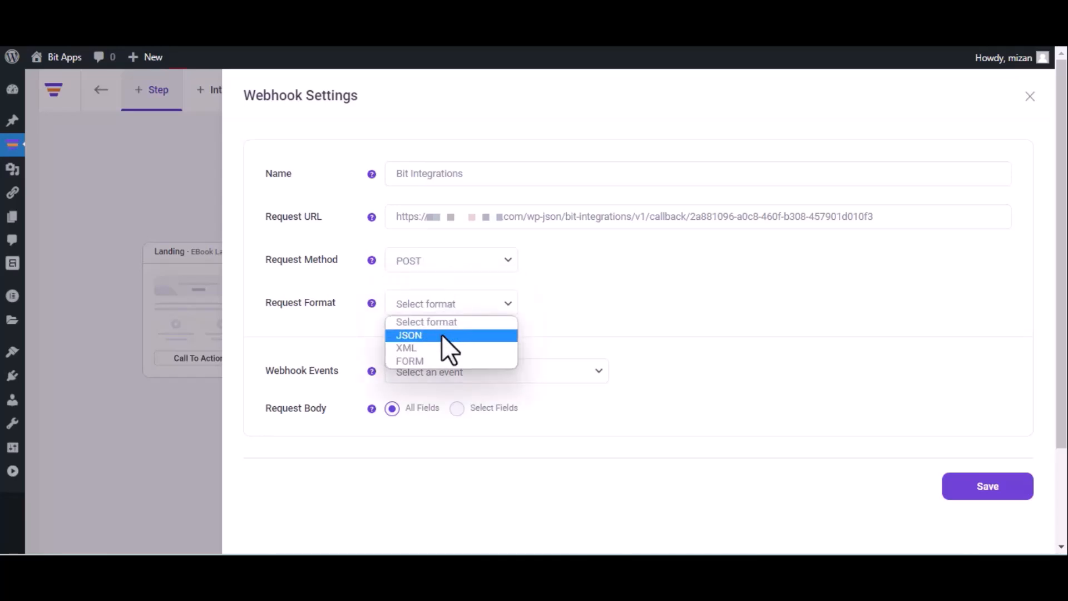
click(443, 334)
click(470, 371)
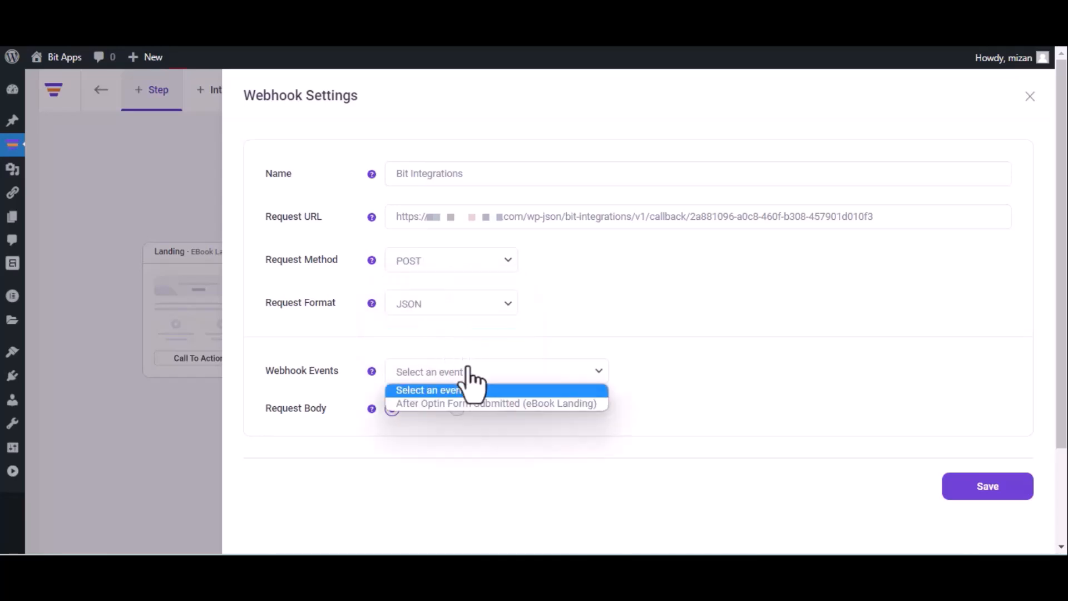
click(466, 404)
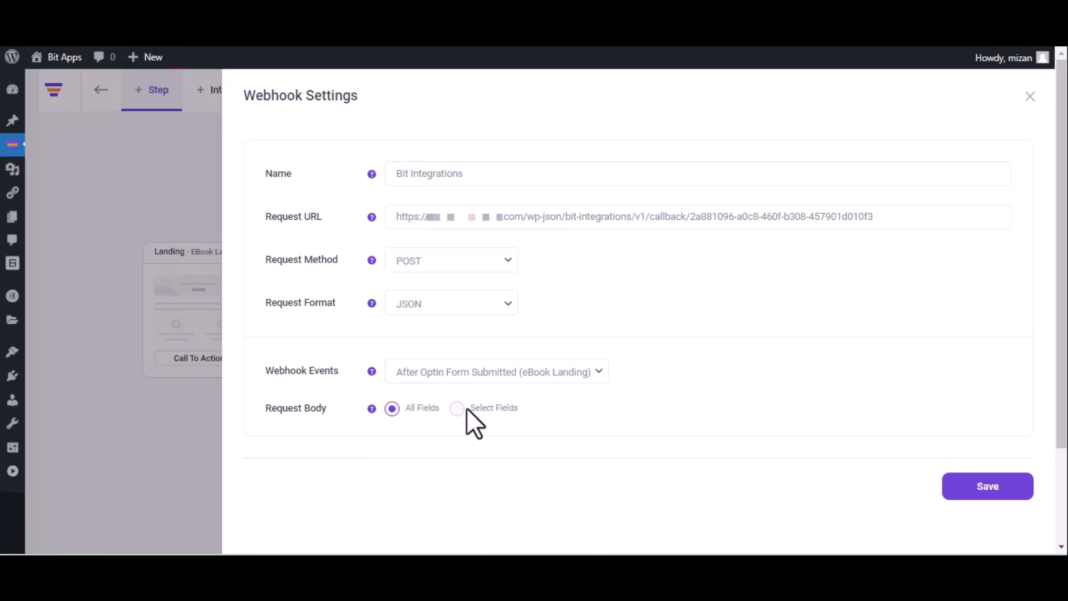
click(984, 494)
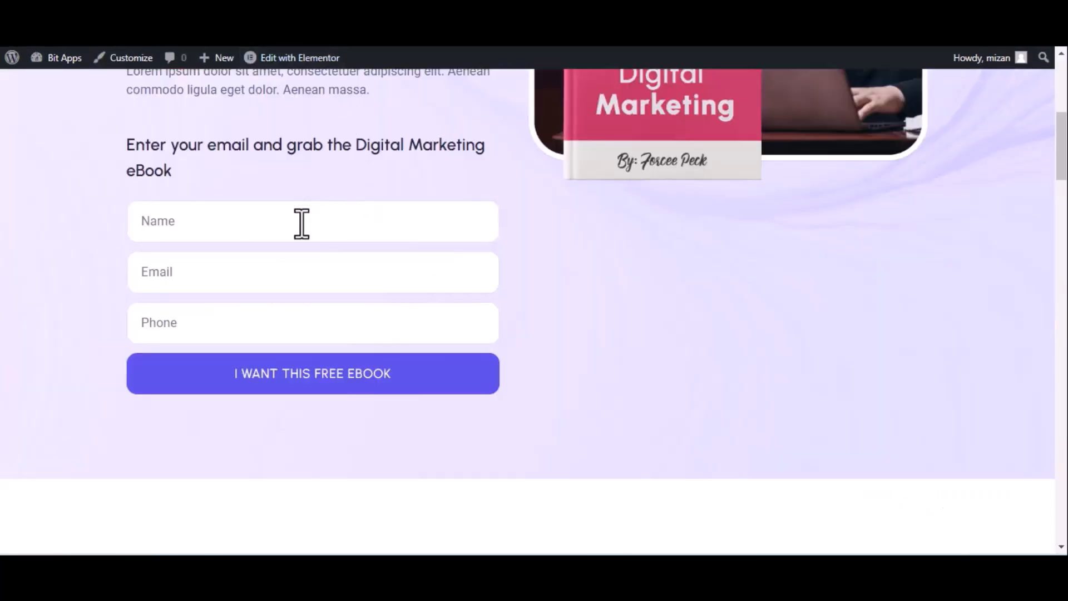
click(301, 221)
Step: Submit the eBook opt-in with name 'Bit Integrations', a test e-mail address and a phone number
text(Bit Integrations)
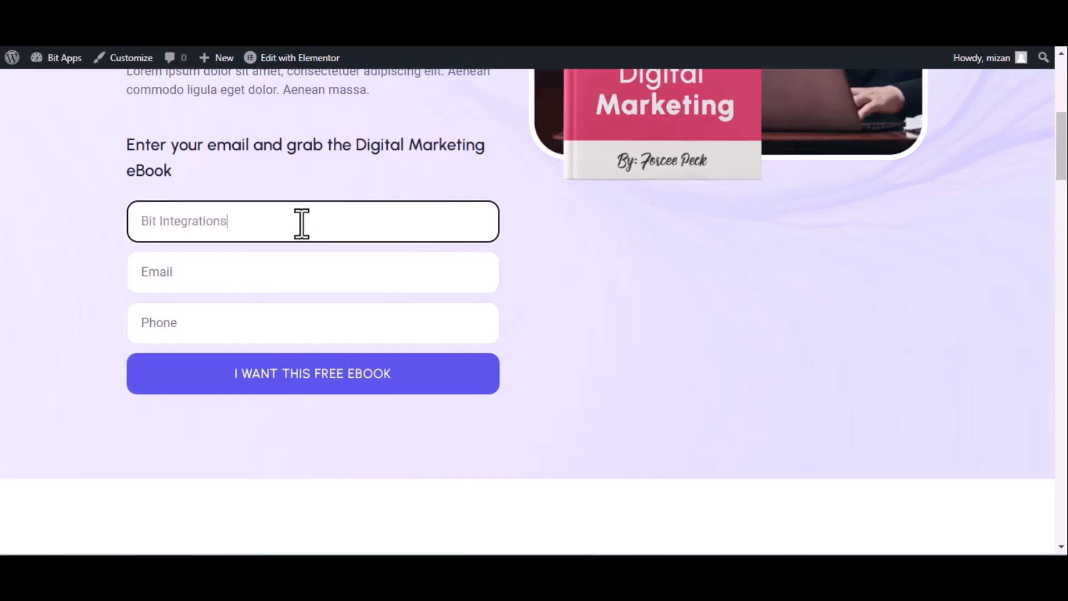
click(236, 284)
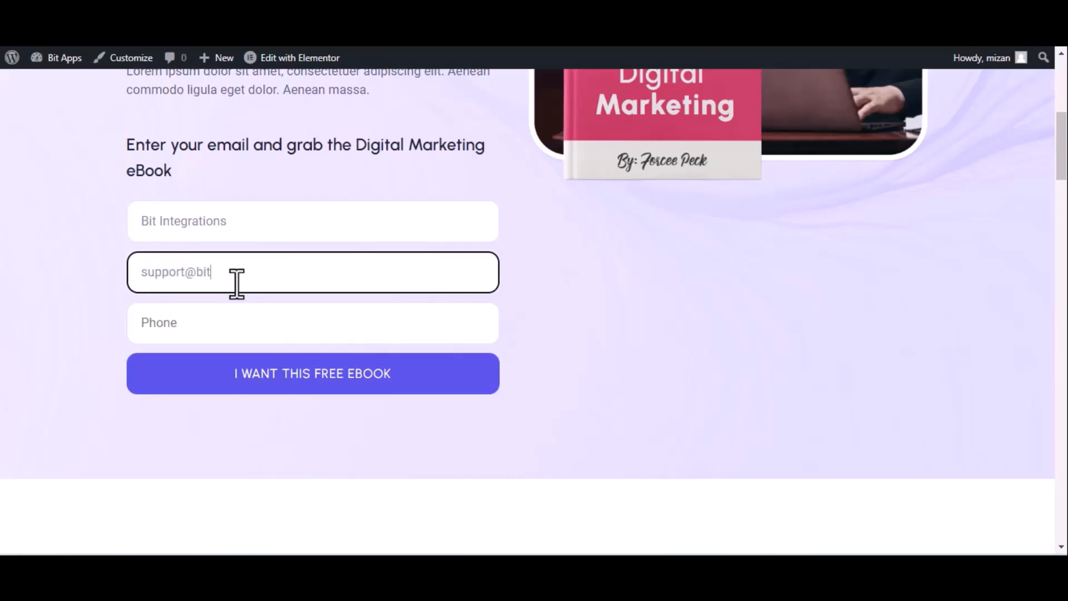
click(238, 323)
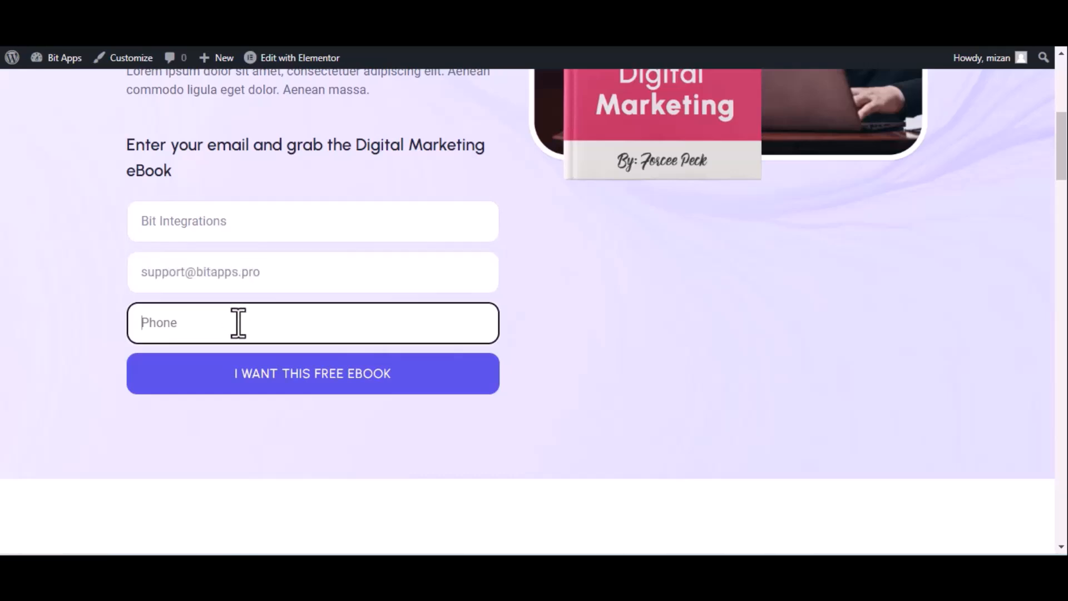
text(444555666)
click(274, 378)
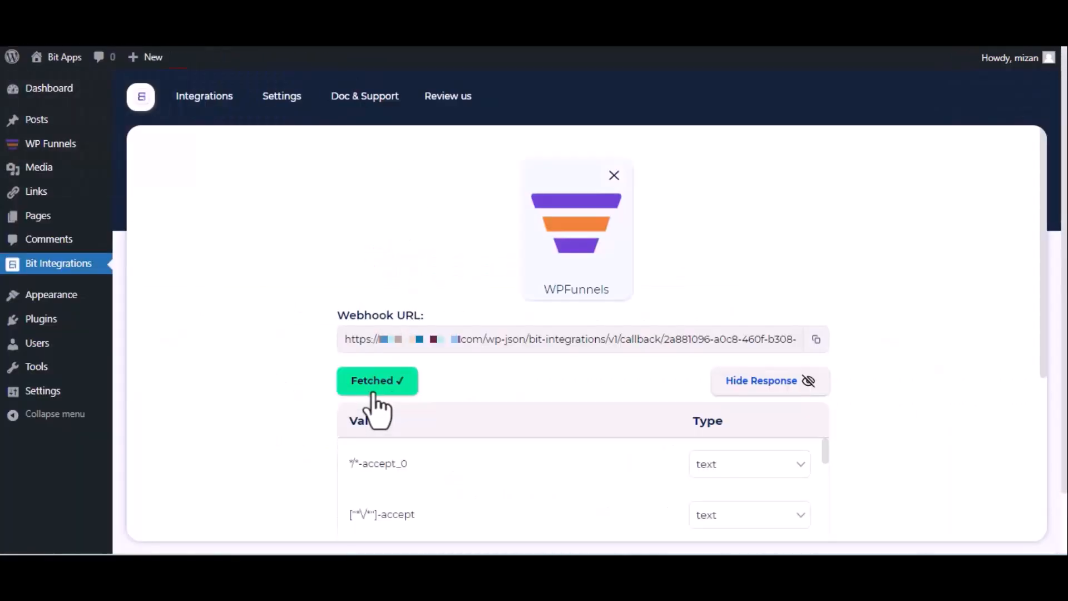
Step: Choose CustomApi as the action and set its authentication protocol to API Key
scroll(377, 409, down, 5)
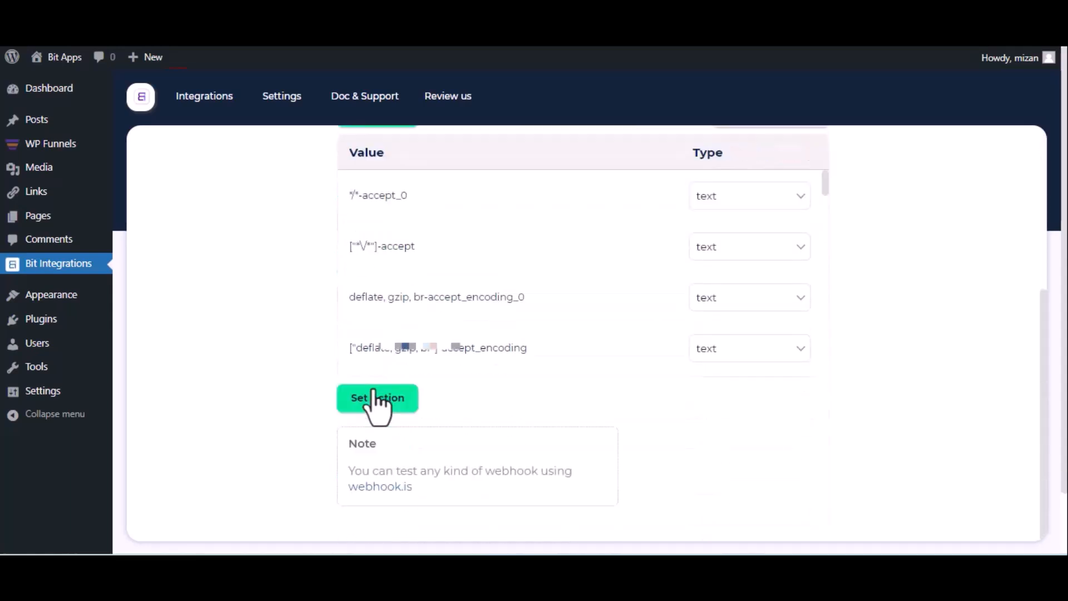
click(374, 392)
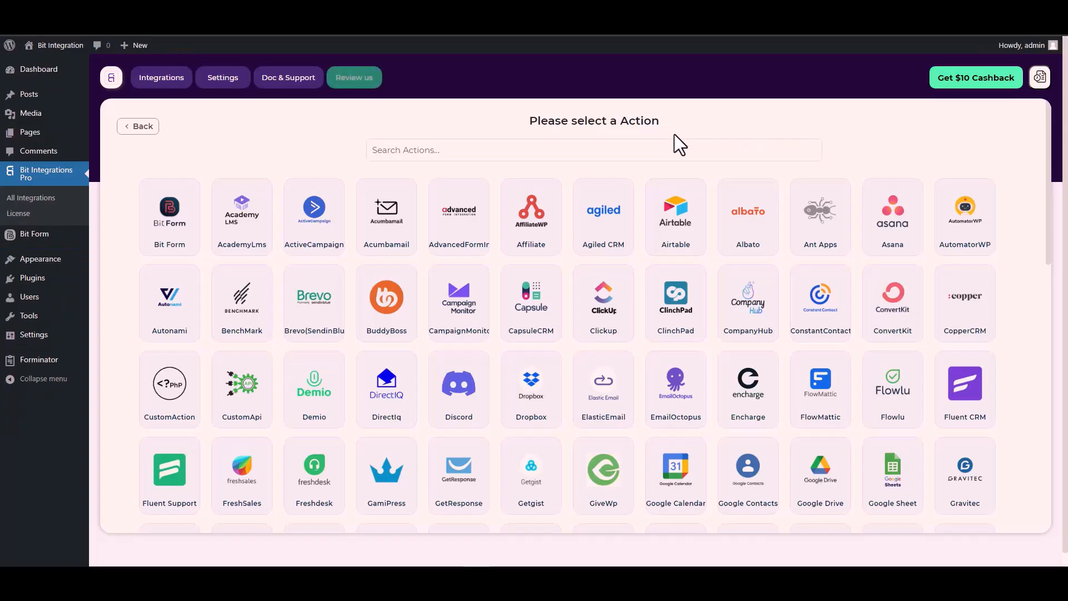
click(652, 151)
text(cus)
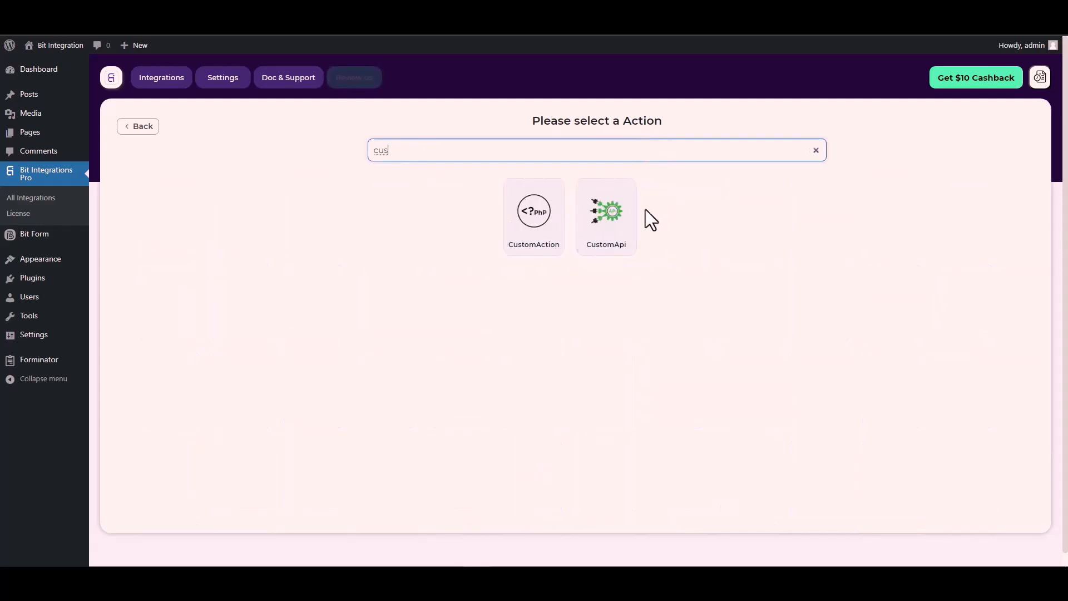
click(608, 225)
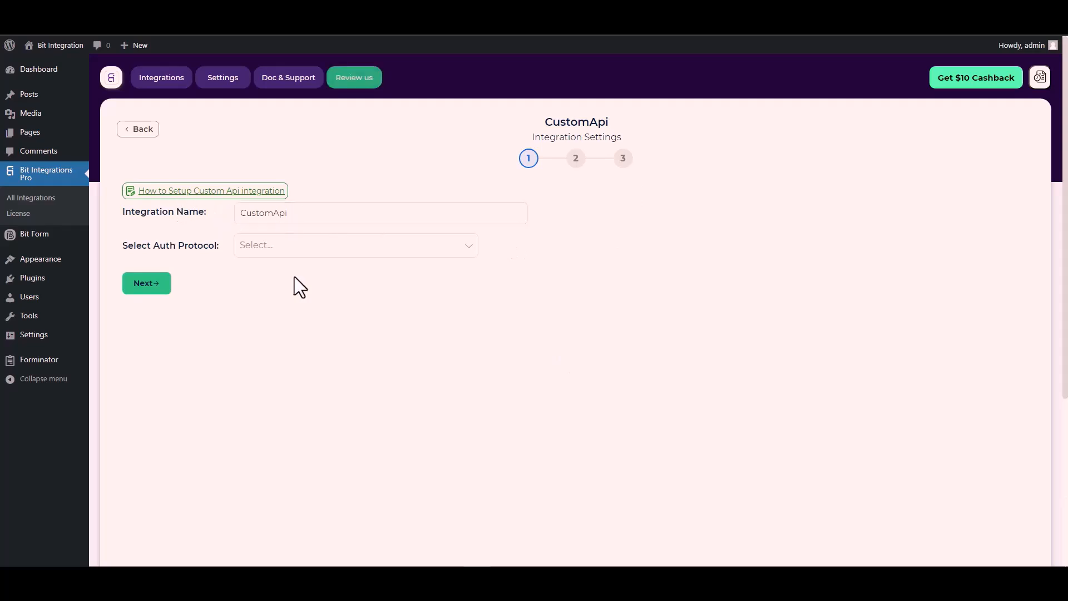
click(274, 248)
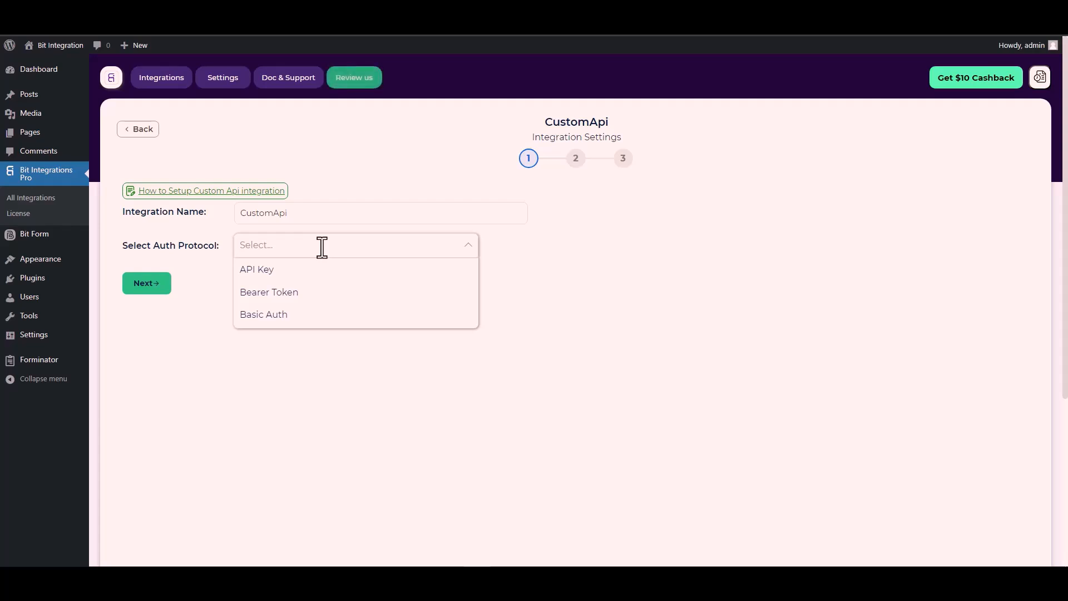
click(274, 271)
Step: Copy the Bitform-Api-Key header name from the Bit Form API docs into CustomApi's Key field
click(310, 300)
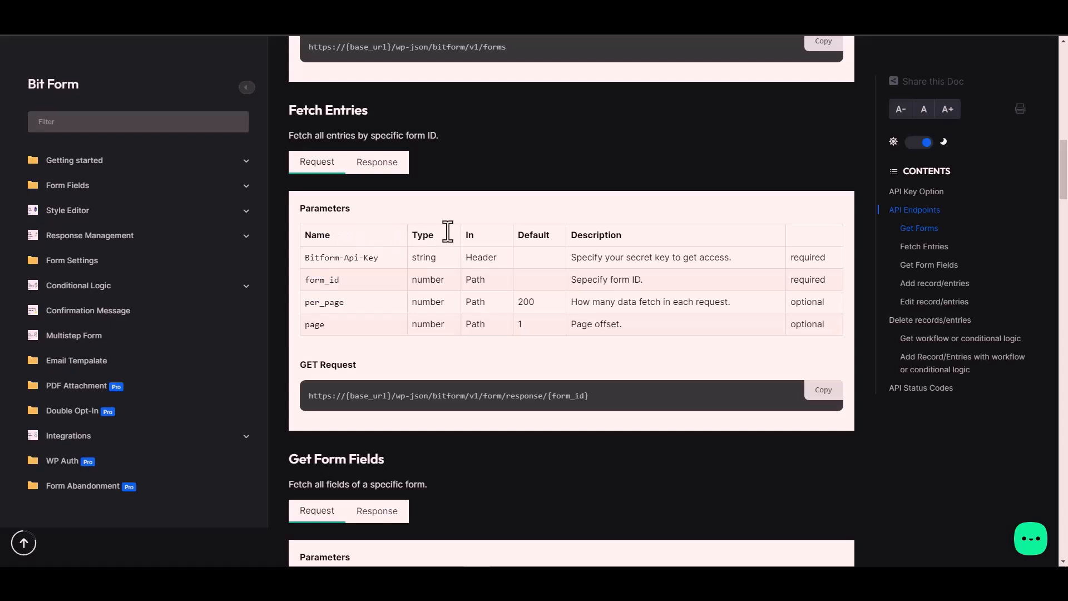
triple_click(361, 258)
key(ctrl+c)
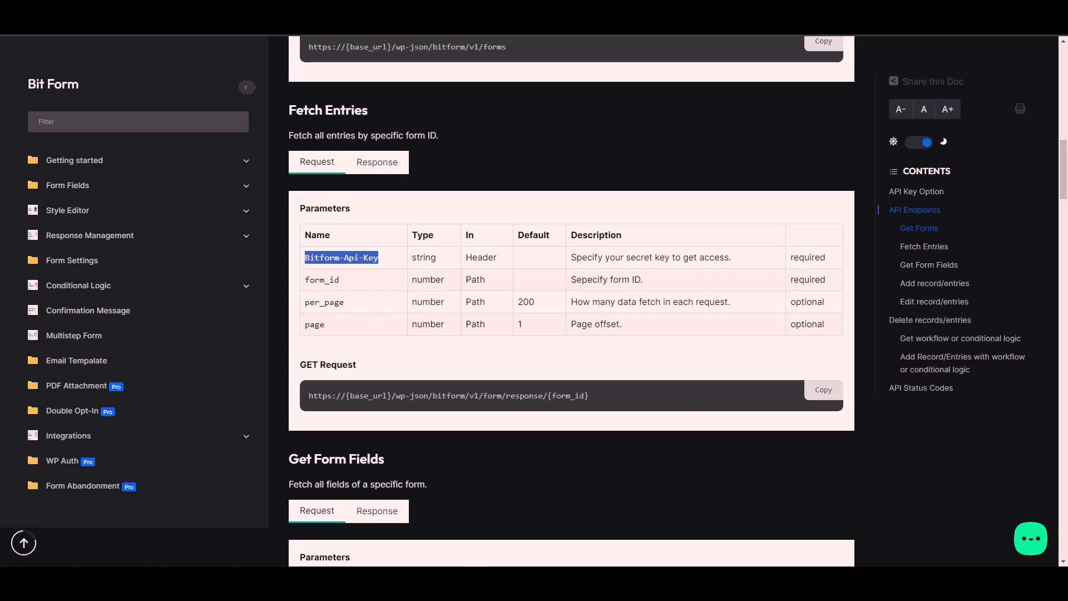
click(242, 11)
click(176, 291)
key(ctrl+v)
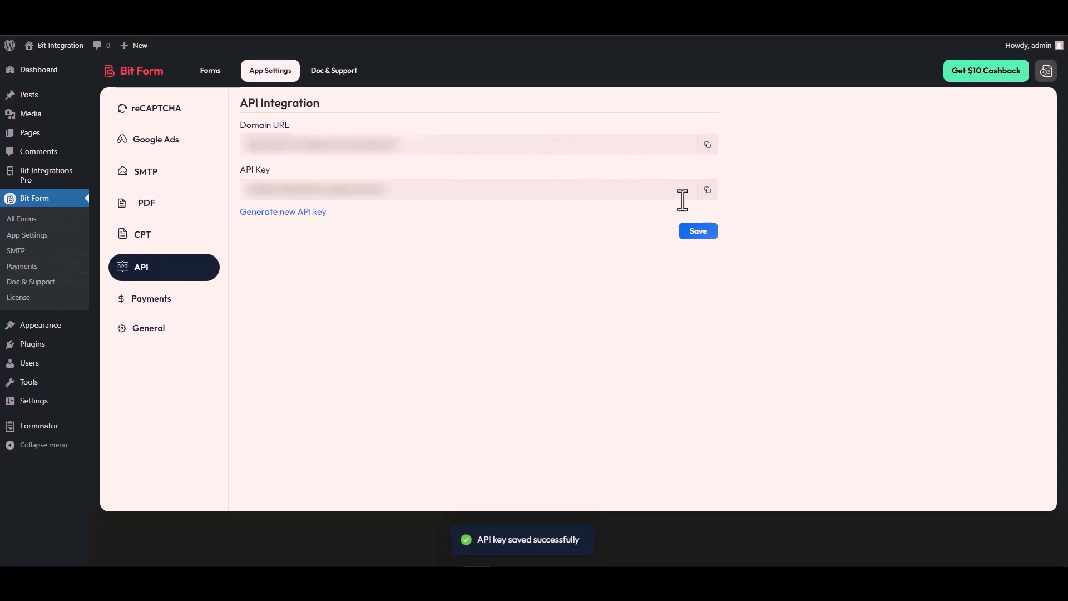
Step: Paste the Bit Form API key as the Value, add it to the Header, and continue to step 2
click(707, 189)
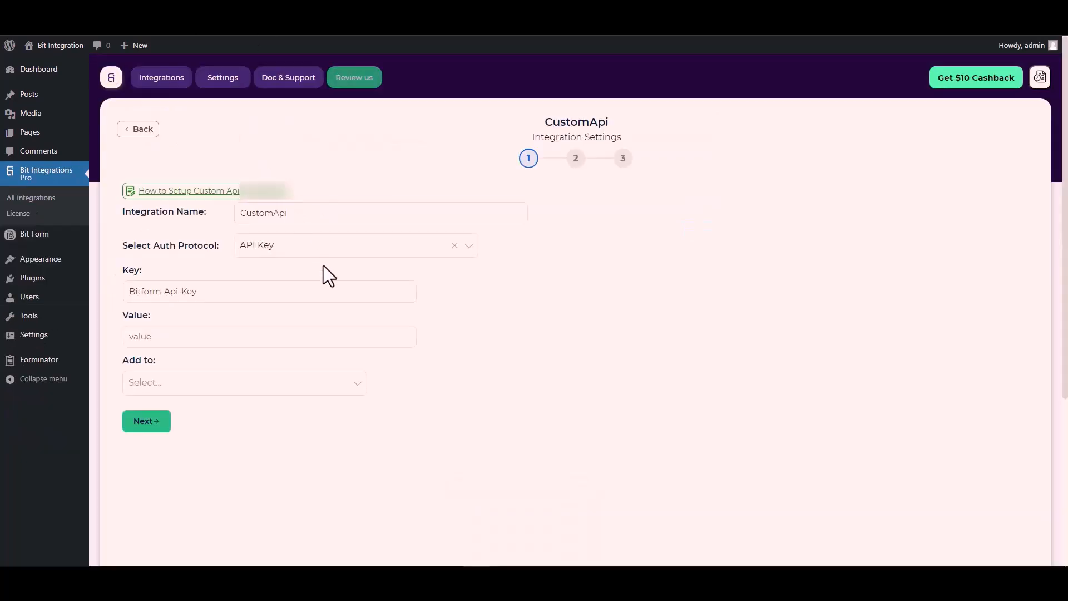
click(151, 337)
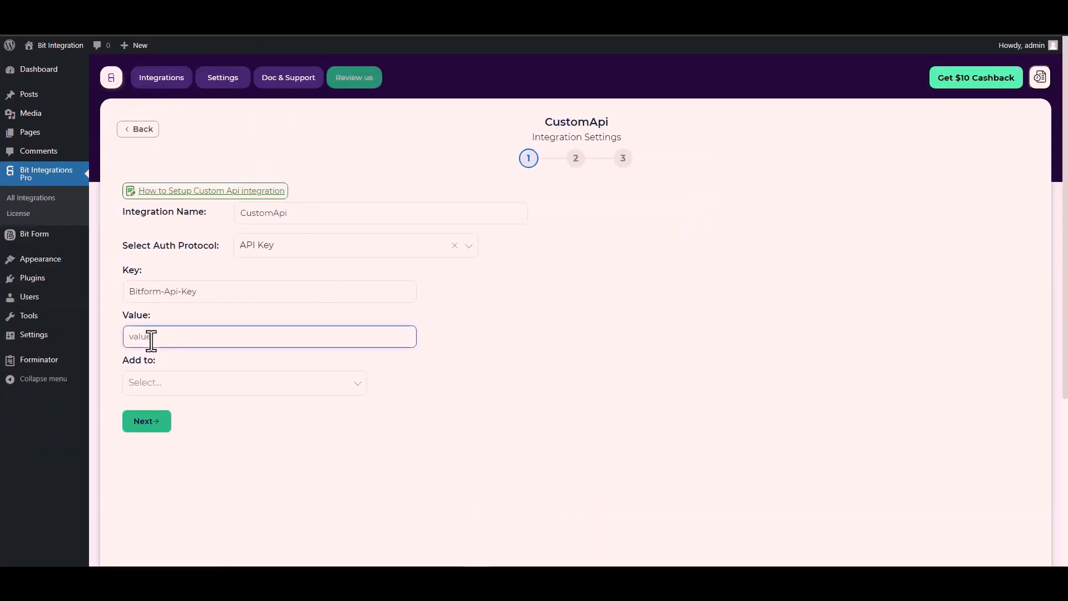
key(ctrl+v)
click(177, 390)
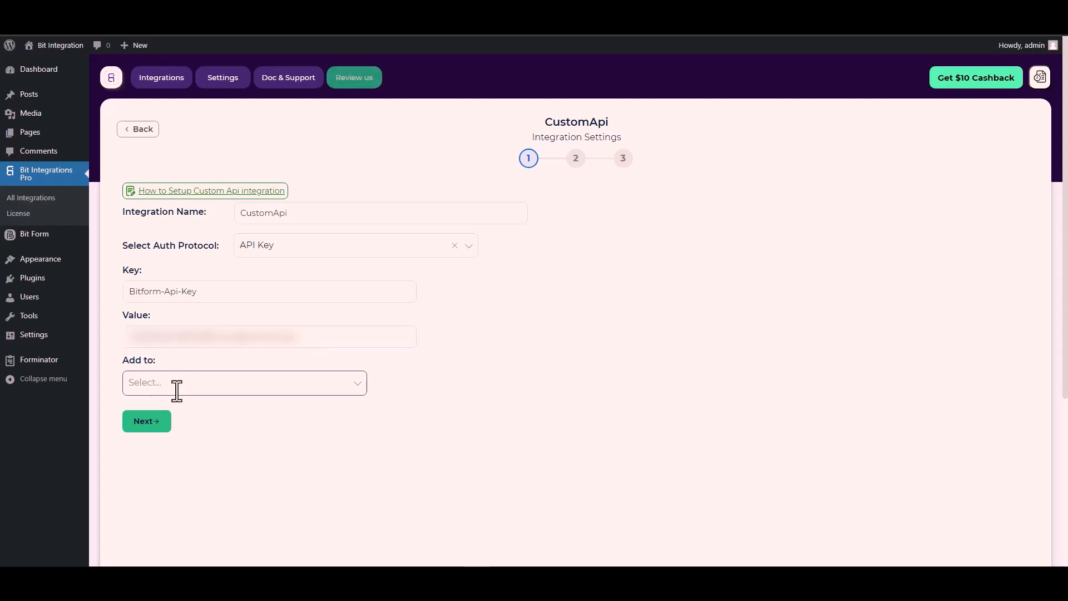
click(177, 390)
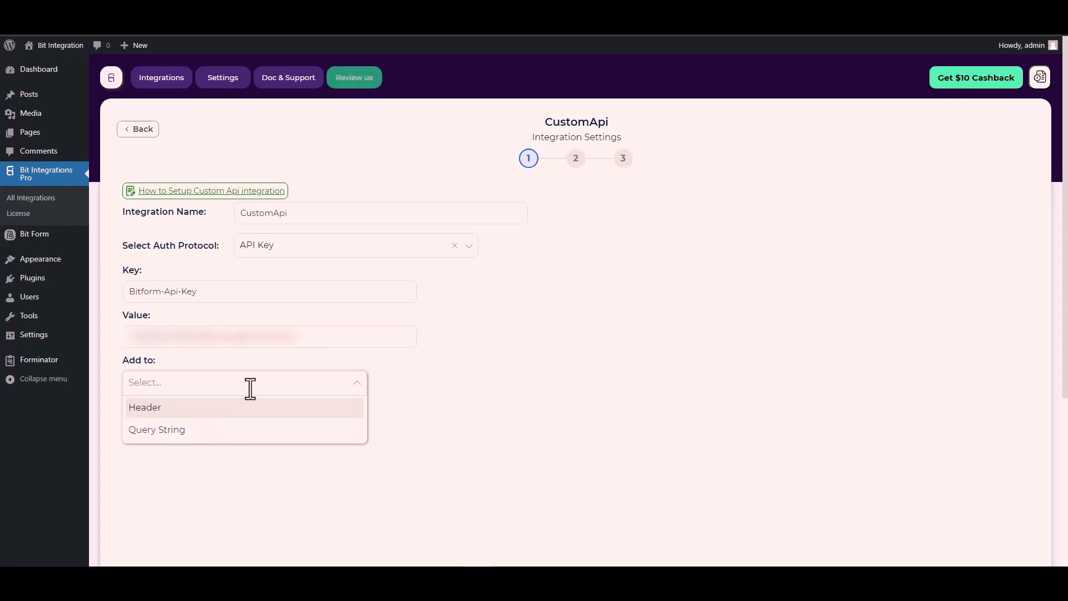
click(534, 398)
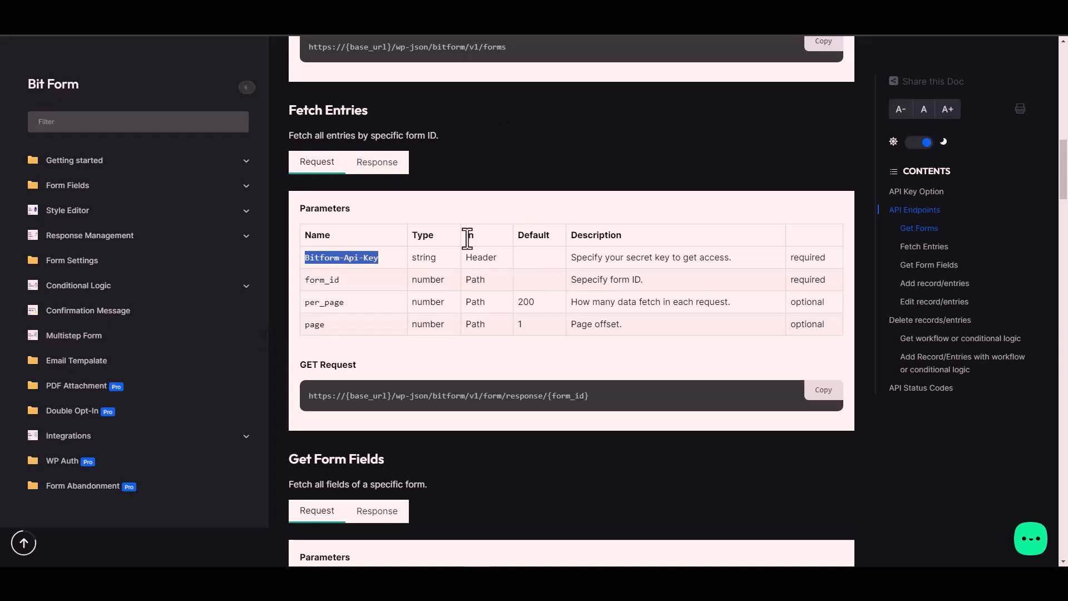
click(484, 248)
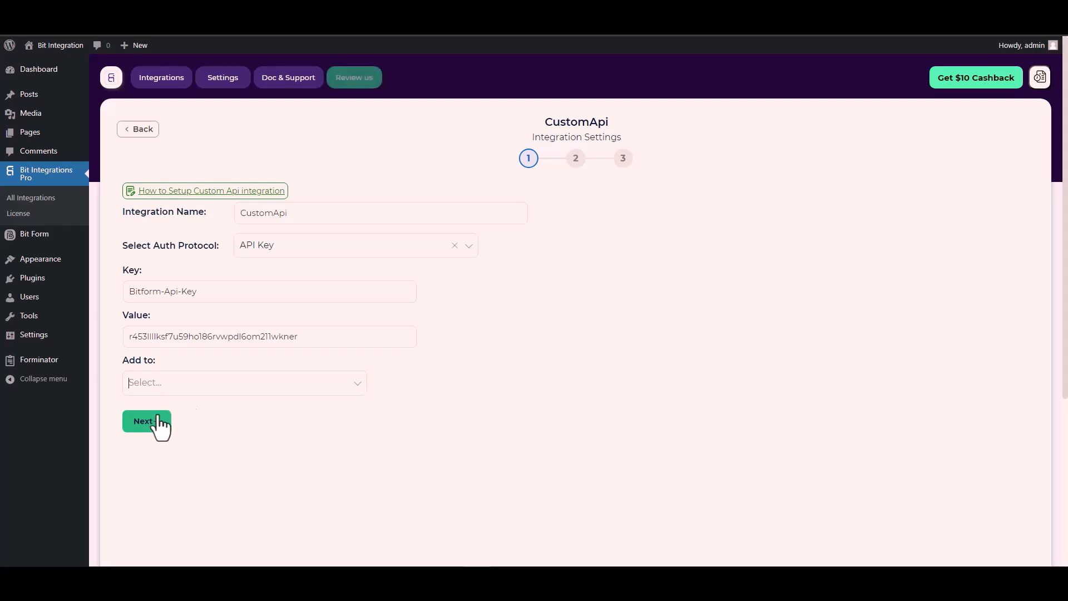
click(282, 383)
click(160, 408)
click(148, 423)
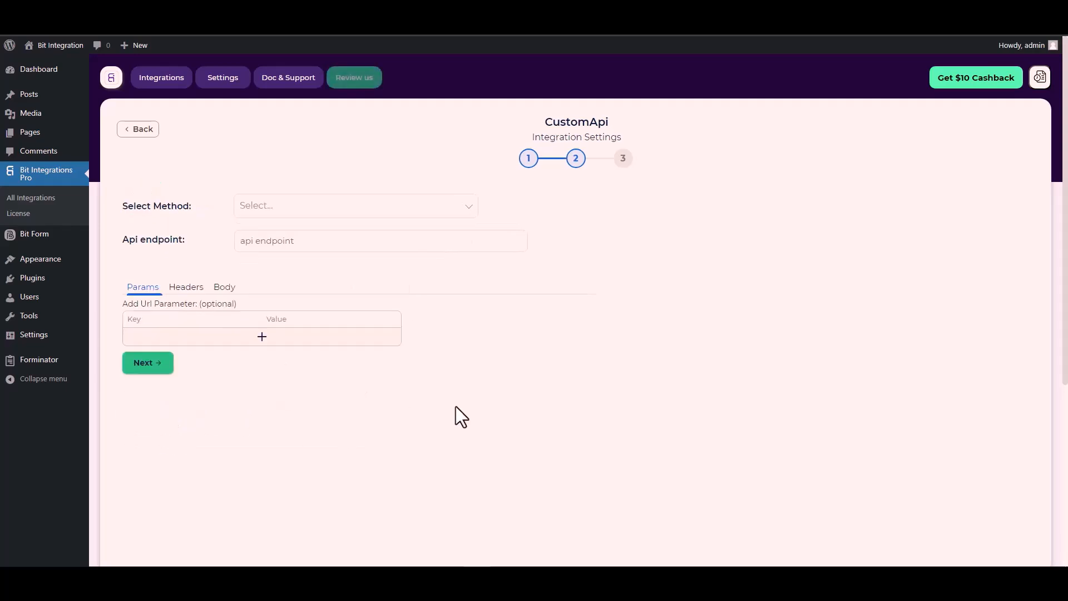
Step: Set the method to POST and paste the docs' response endpoint URL into Api endpoint
click(277, 208)
click(278, 254)
scroll(200, 242, down, 1)
click(262, 191)
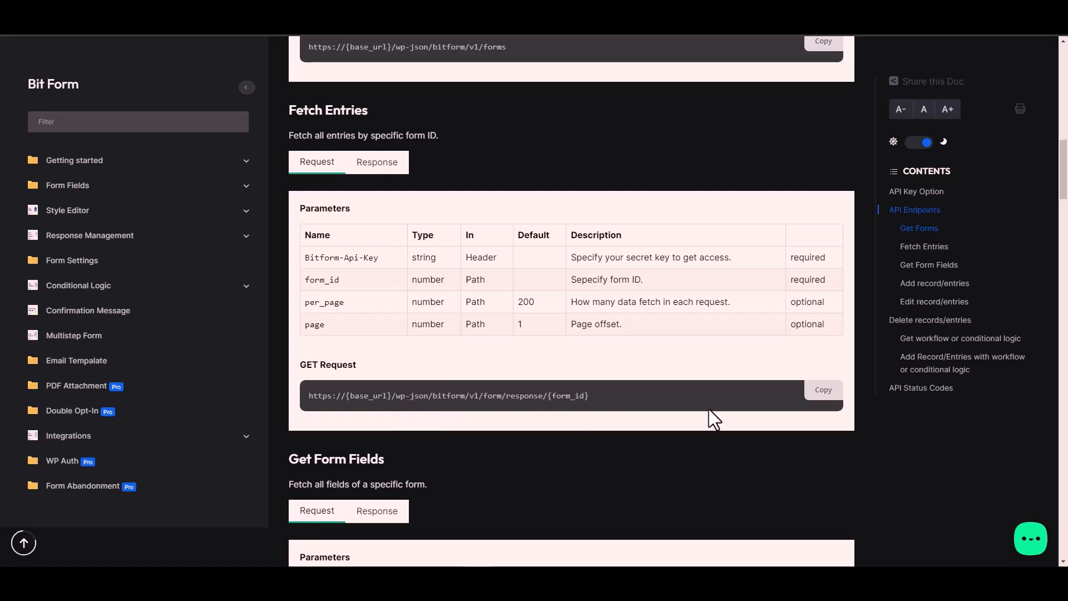
click(829, 392)
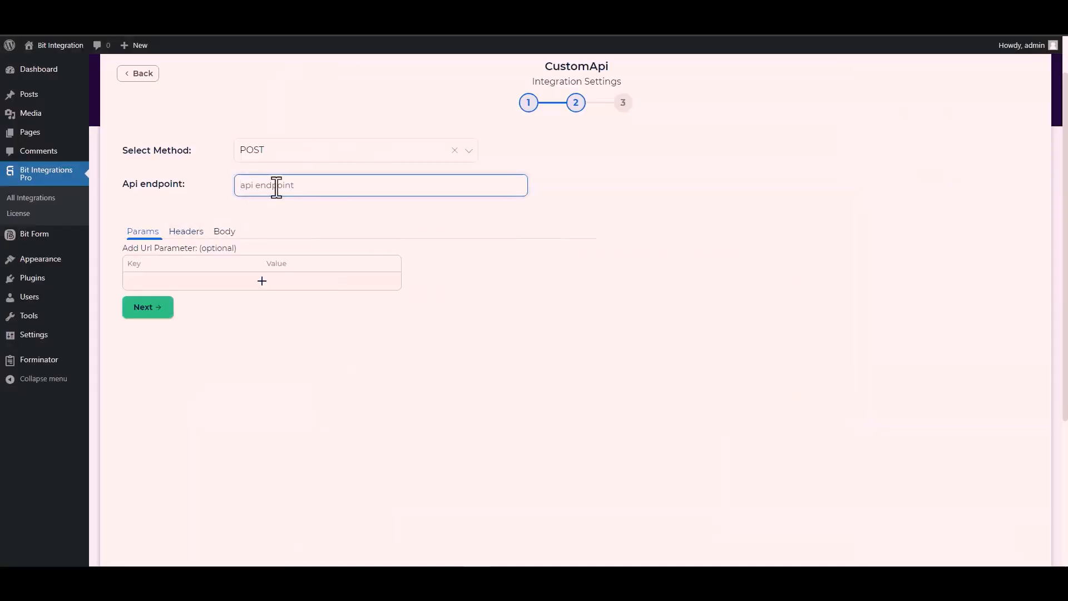
click(276, 187)
key(ctrl+v)
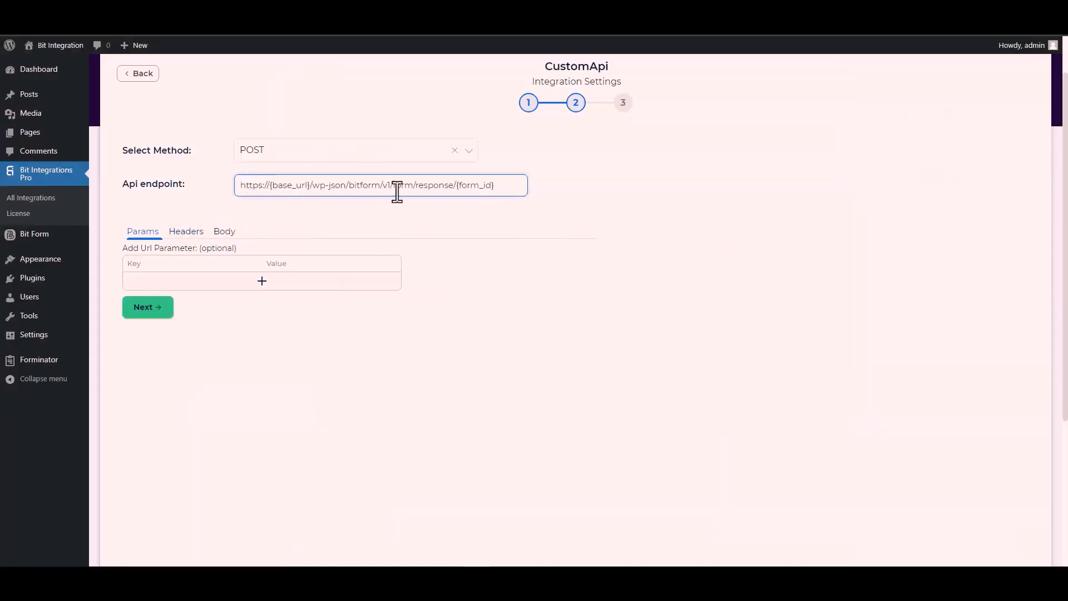
Step: Replace the {form_id} placeholder in the endpoint with the Contact Form's id 1
drag(494, 185, 461, 185)
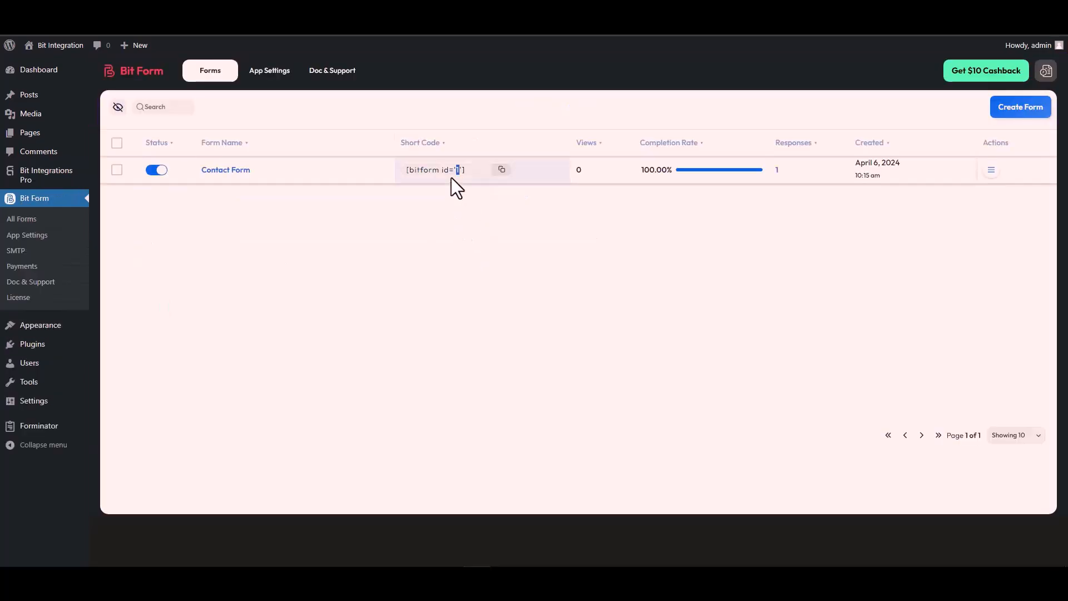
double_click(458, 170)
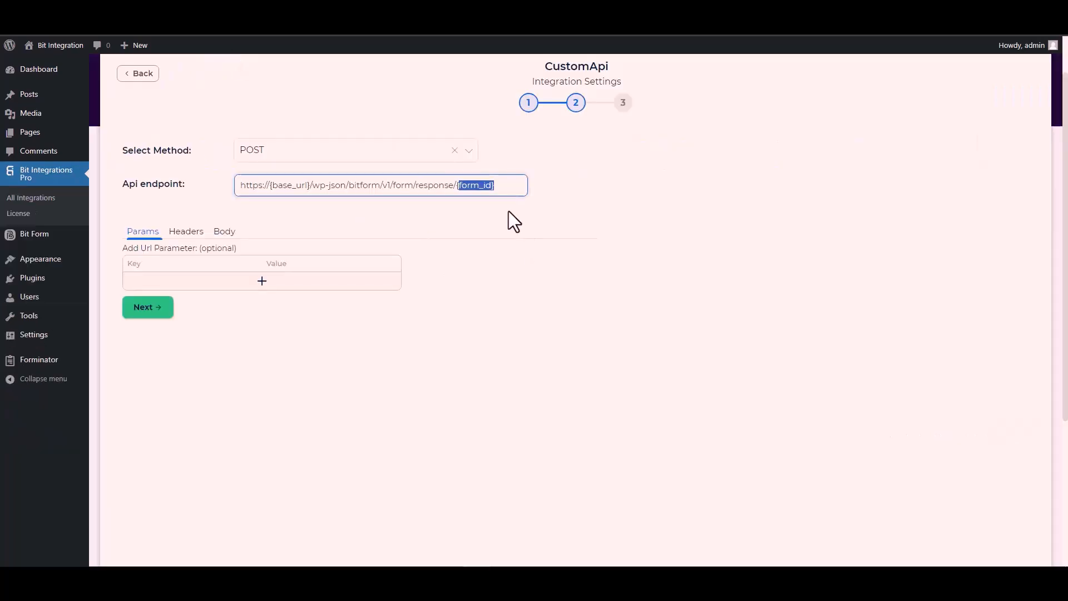
key(BackSpace)
key(BackSpace)
text(1)
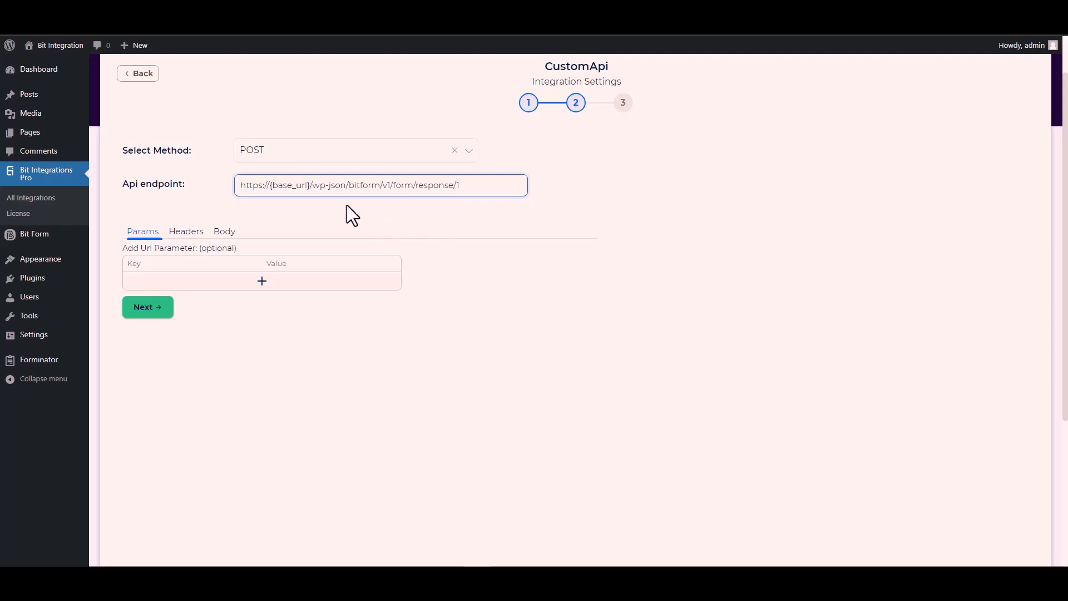
drag(312, 185, 271, 185)
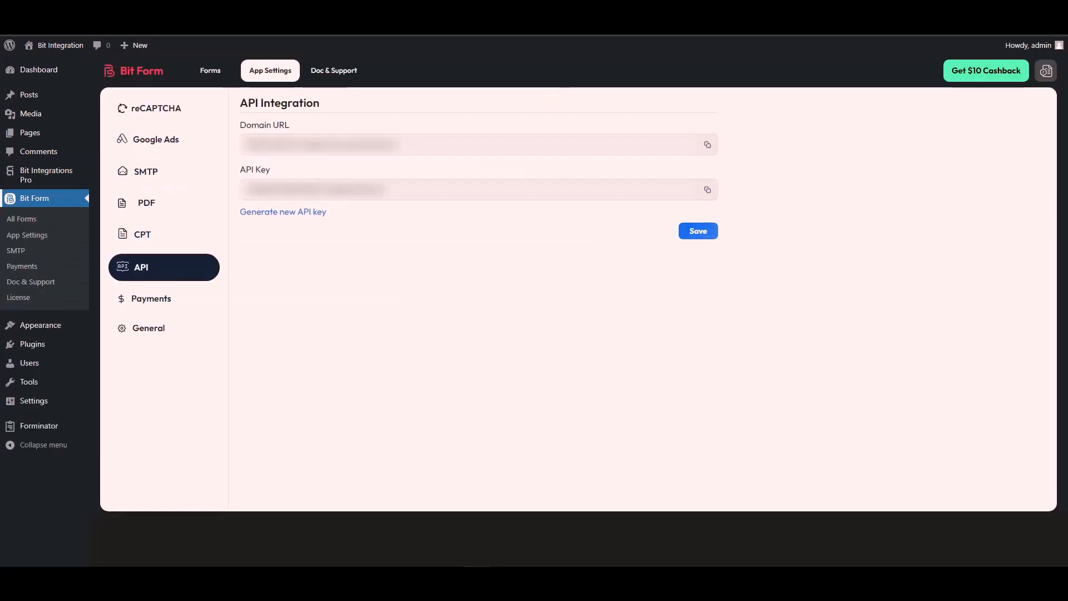
triple_click(299, 145)
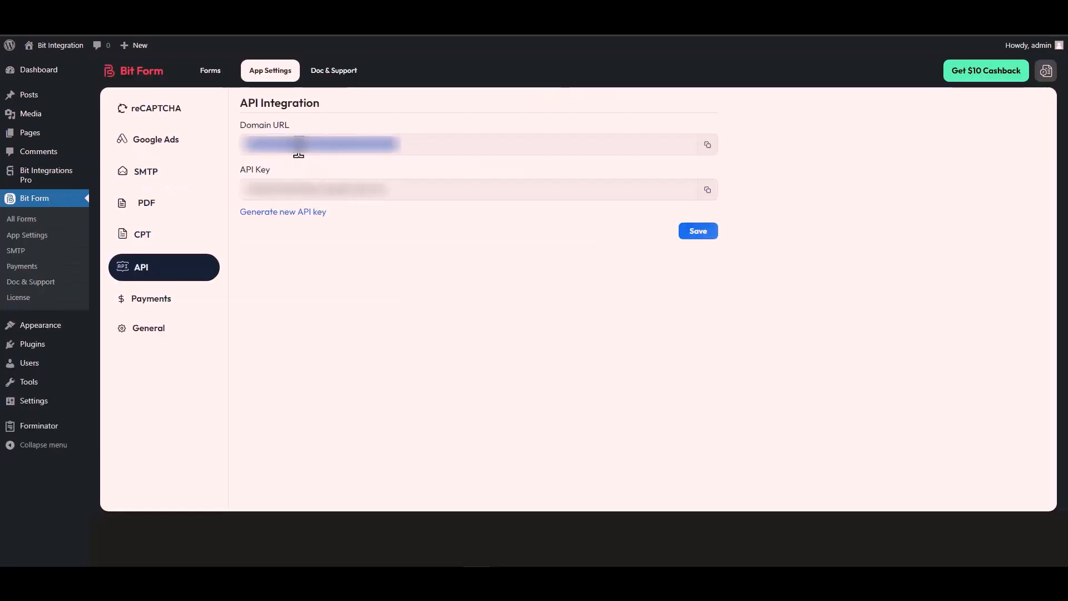
click(707, 144)
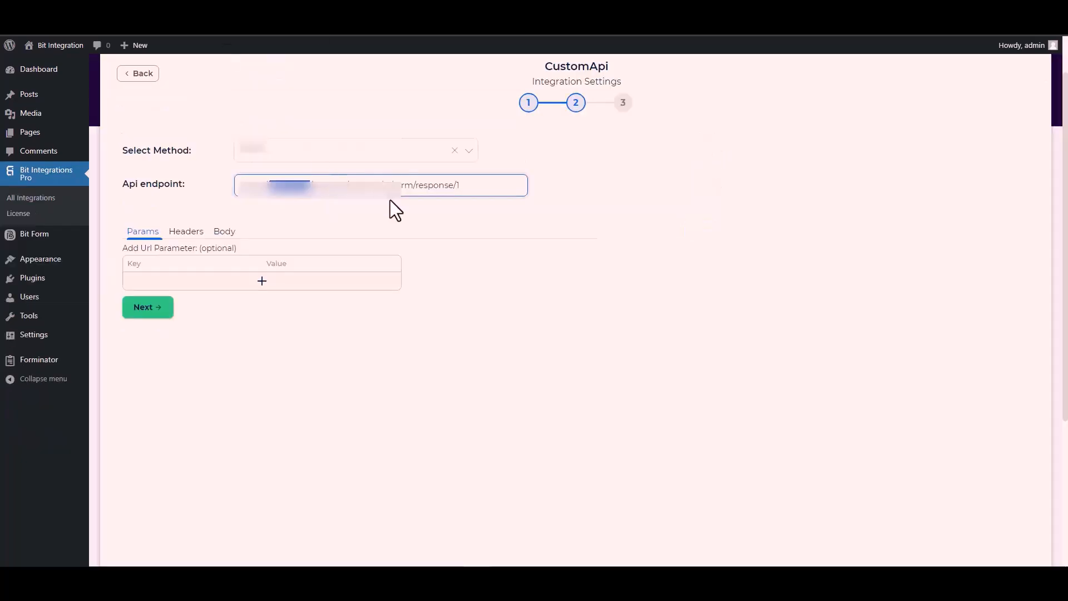
click(312, 184)
drag(311, 184, 238, 192)
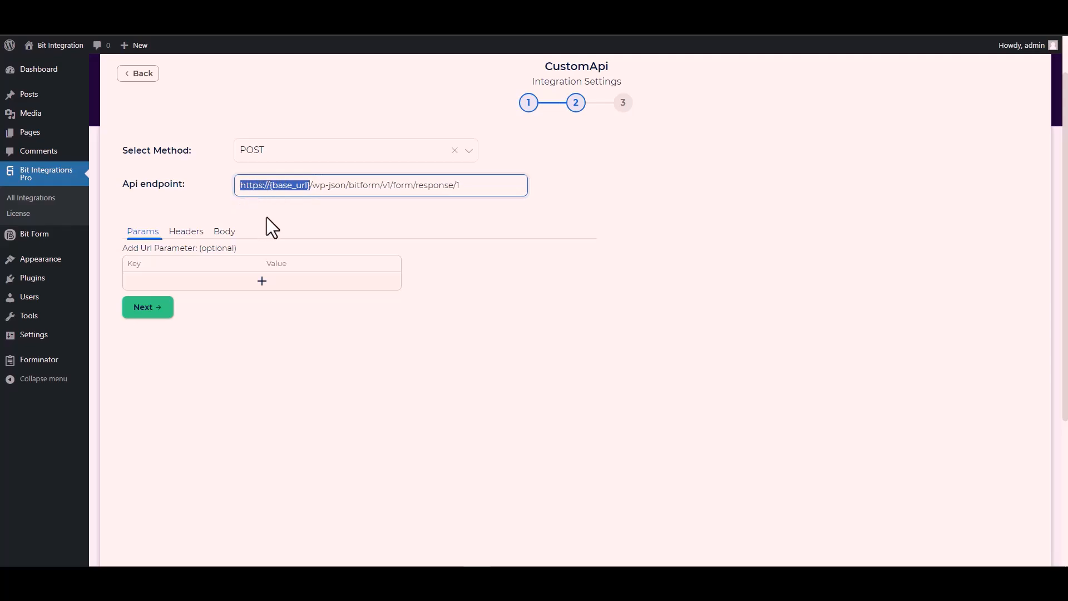
key(ctrl+v)
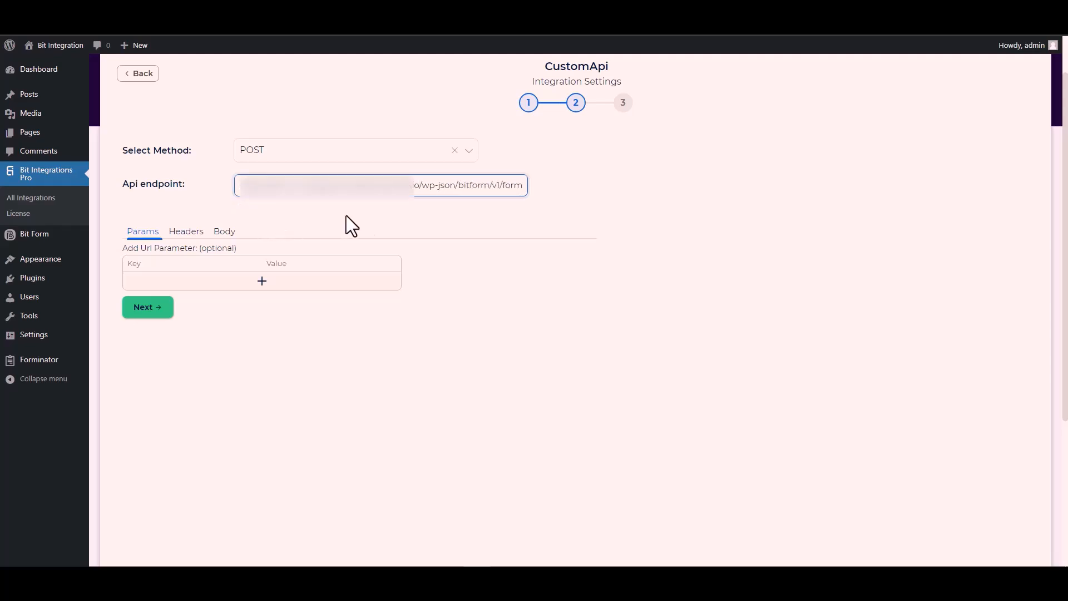
click(365, 215)
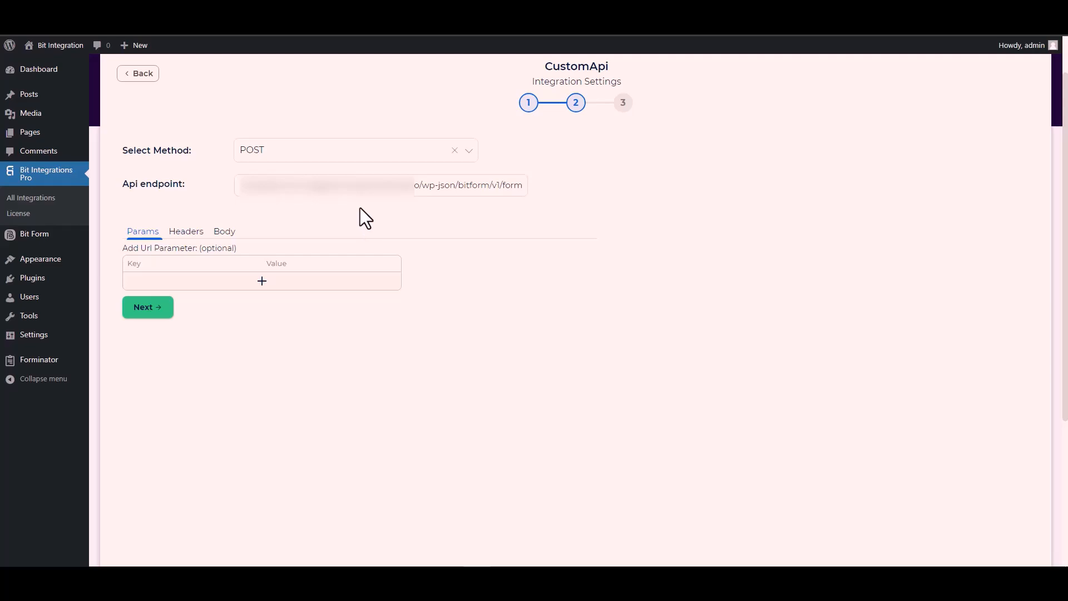
click(227, 239)
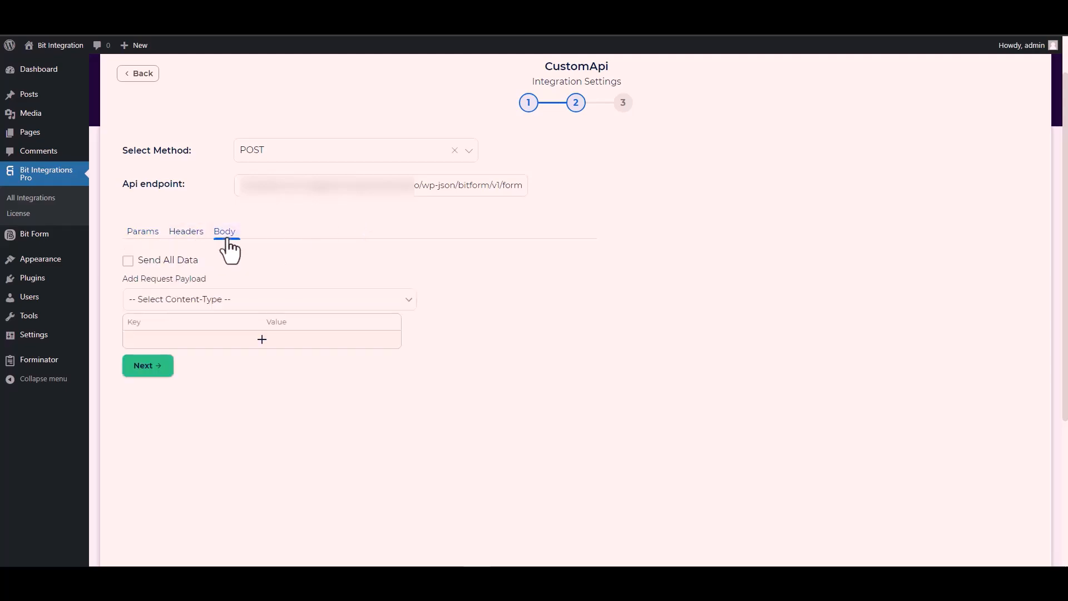
Step: Send all data as application/x-www-form-urlencoded and rename the name-1 payload key to b1-6
click(149, 260)
scroll(310, 267, down, 3)
click(209, 139)
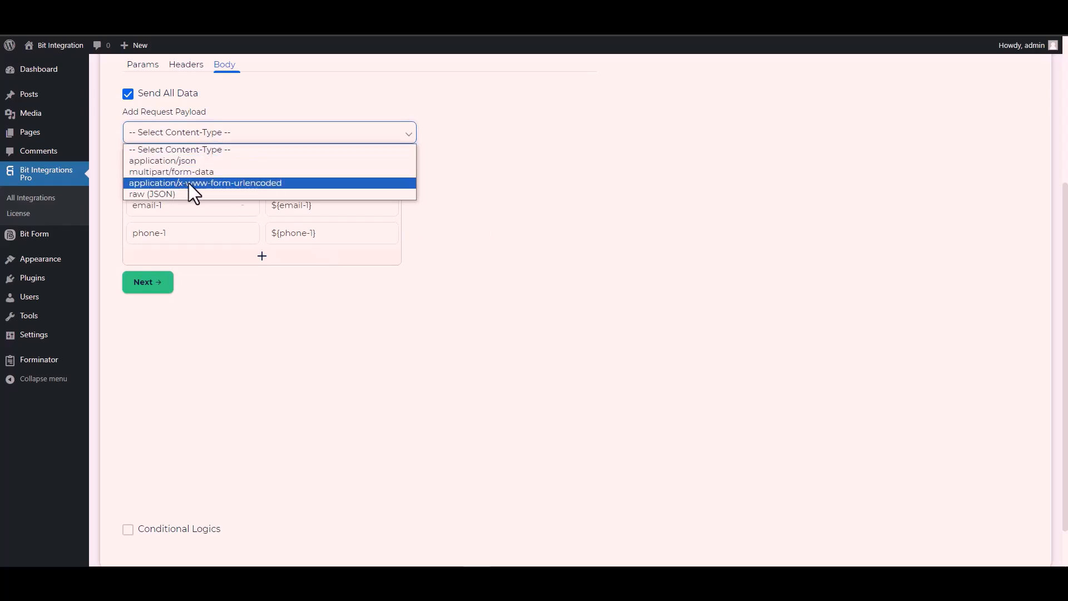
click(242, 182)
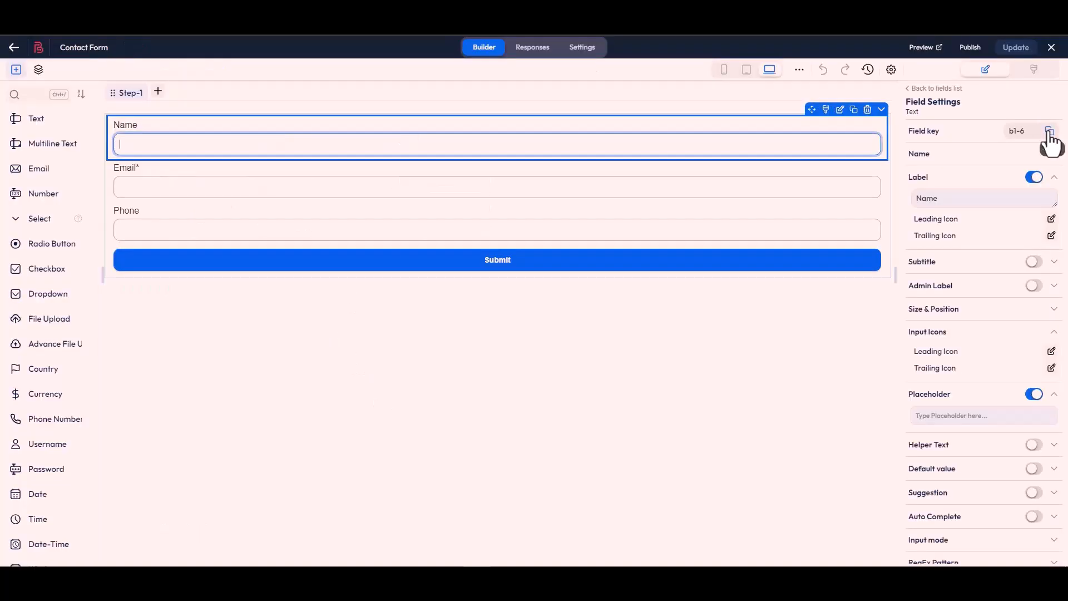
click(1050, 130)
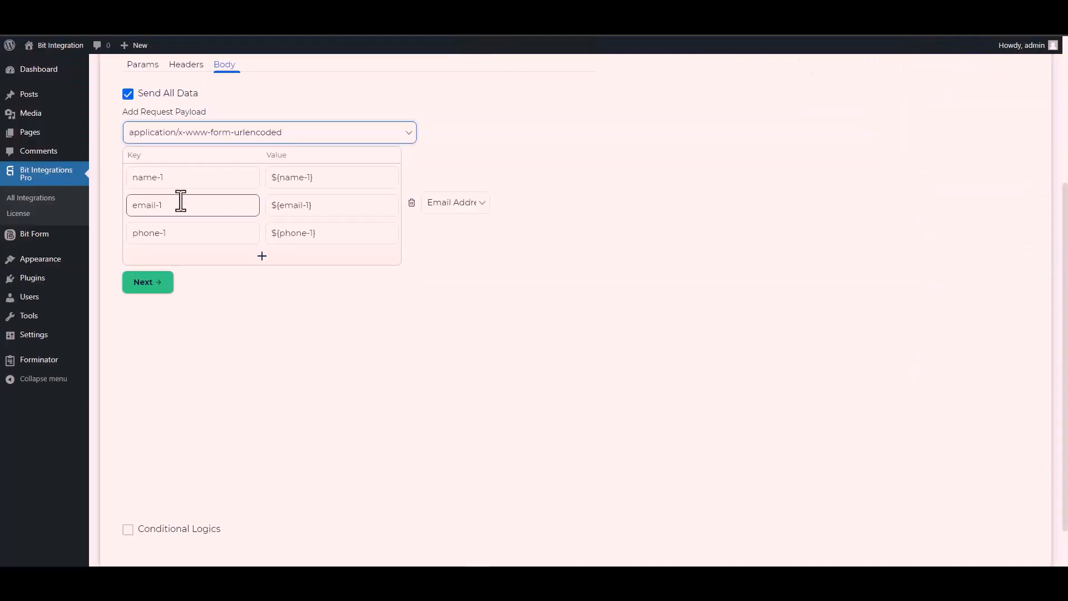
triple_click(183, 179)
key(ctrl+v)
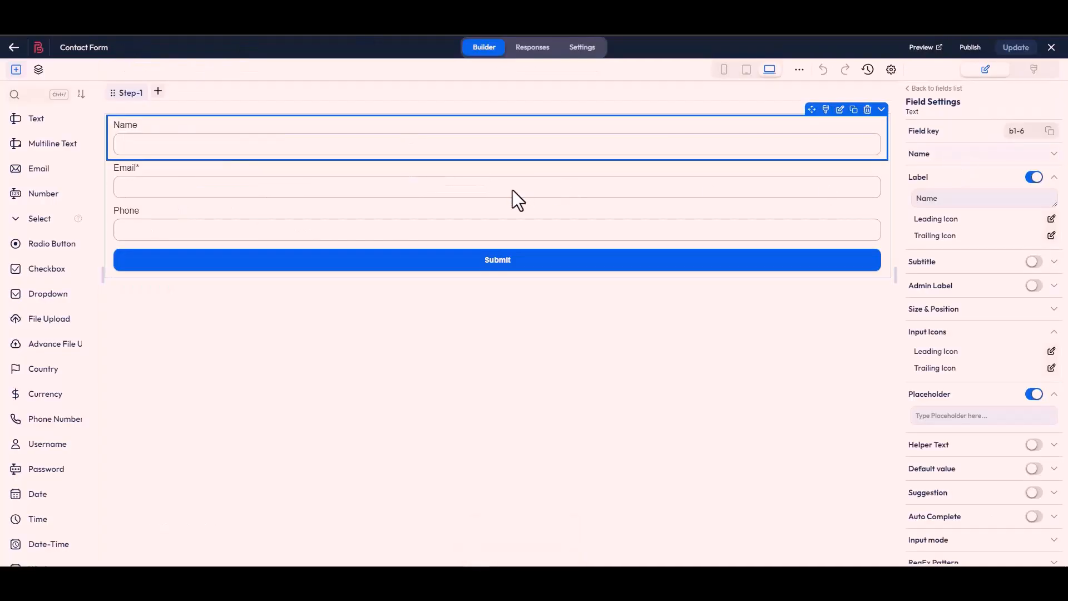
click(512, 194)
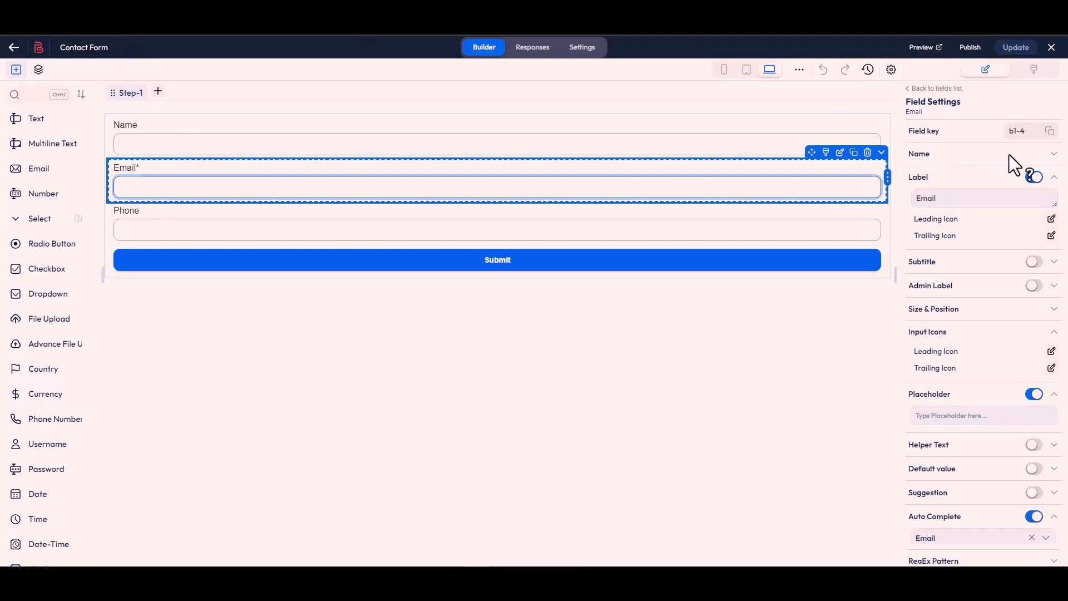
Step: Replace the email-1 and phone-1 payload keys with Bit Form field keys b1-4 and b1-7
click(1050, 131)
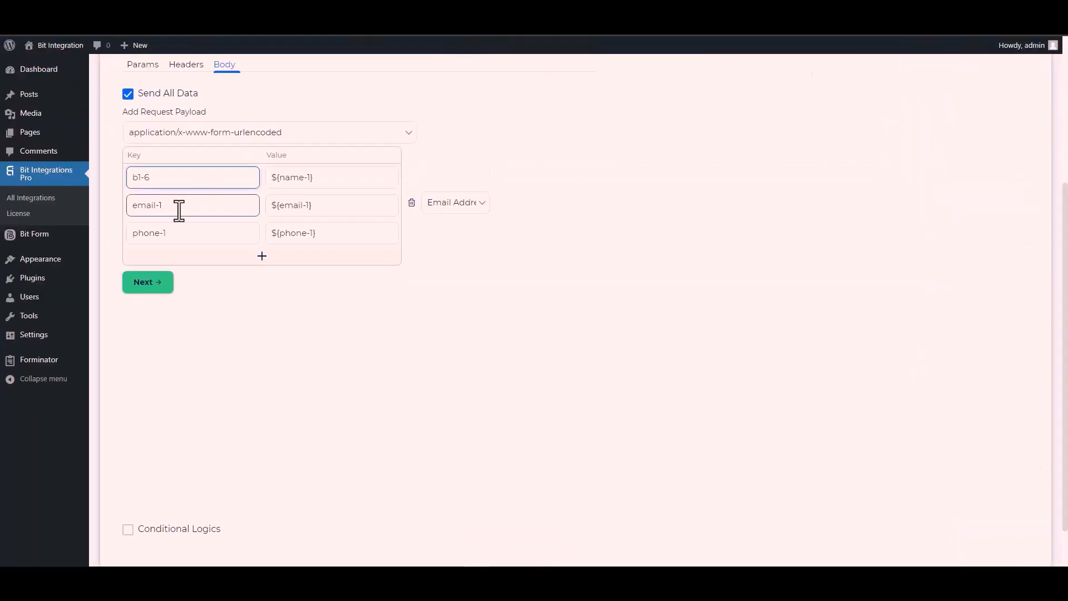
double_click(179, 210)
key(ctrl+a)
key(ctrl+v)
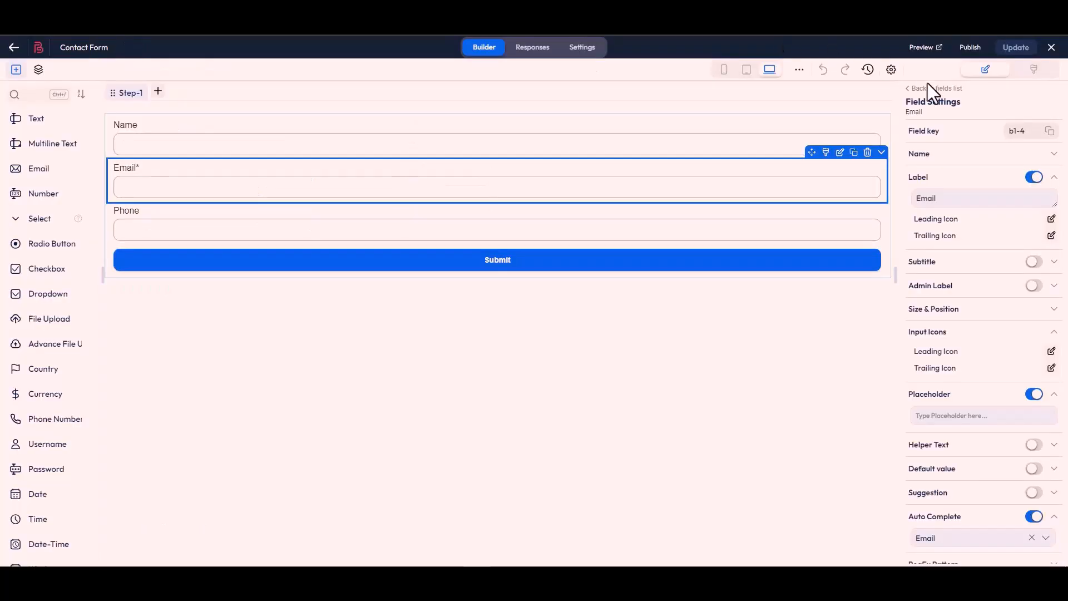
click(539, 240)
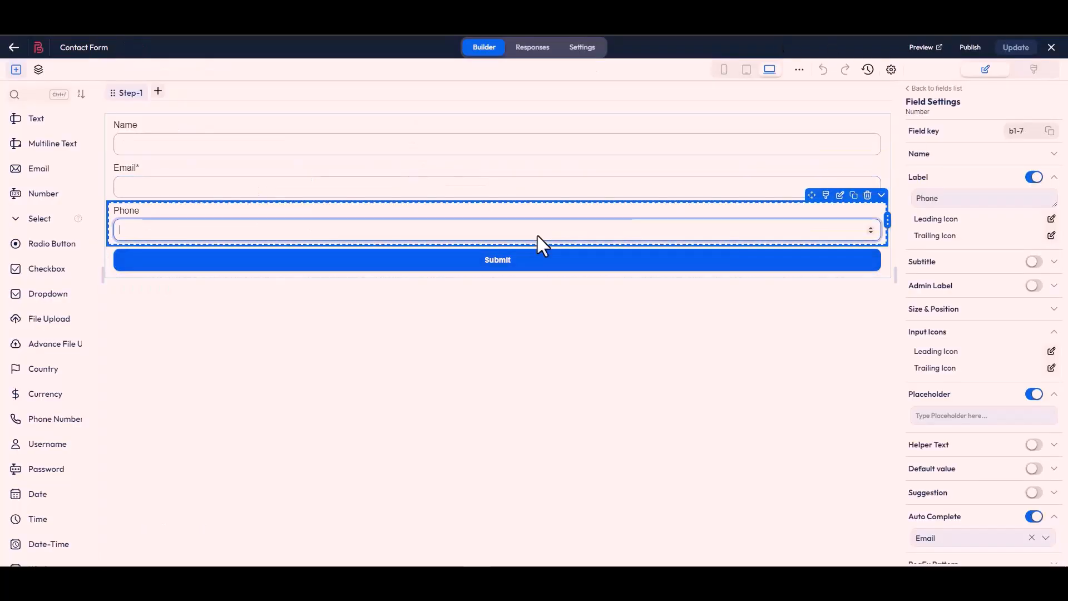
click(1049, 130)
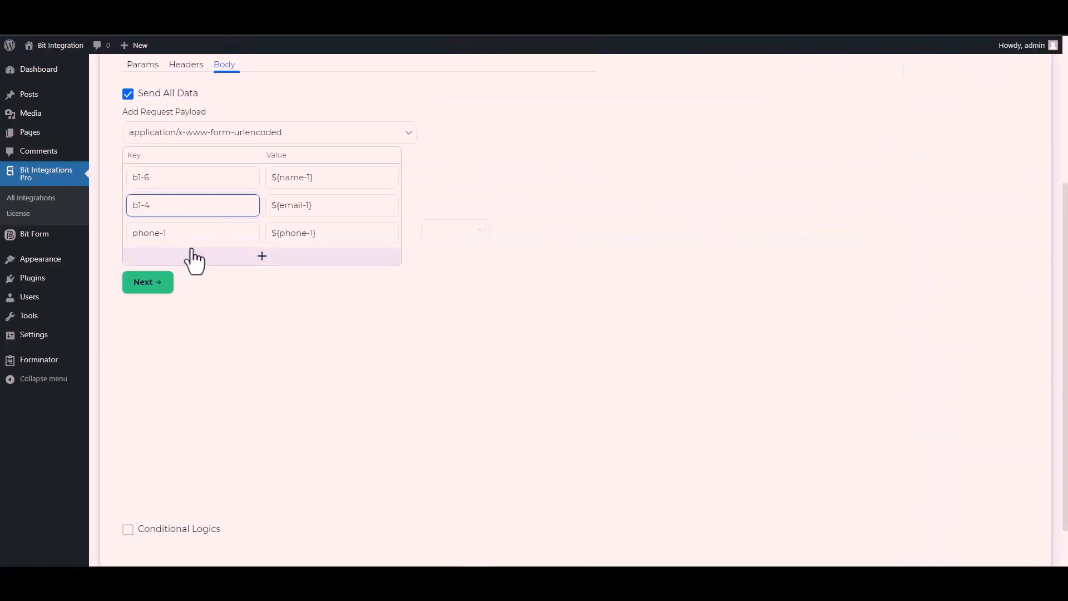
click(174, 240)
key(ctrl+a)
key(ctrl+v)
Step: Leave Conditional Logics switched off, go to the final step, and Finish & Save the CustomApi integration
scroll(152, 427, down, 1)
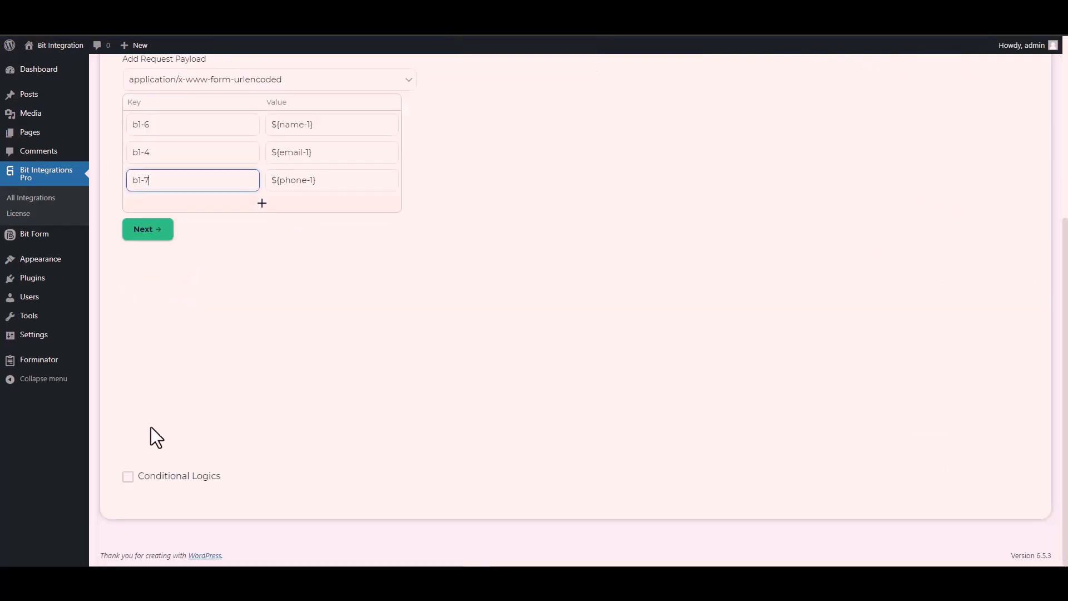
click(127, 482)
scroll(208, 412, down, 2)
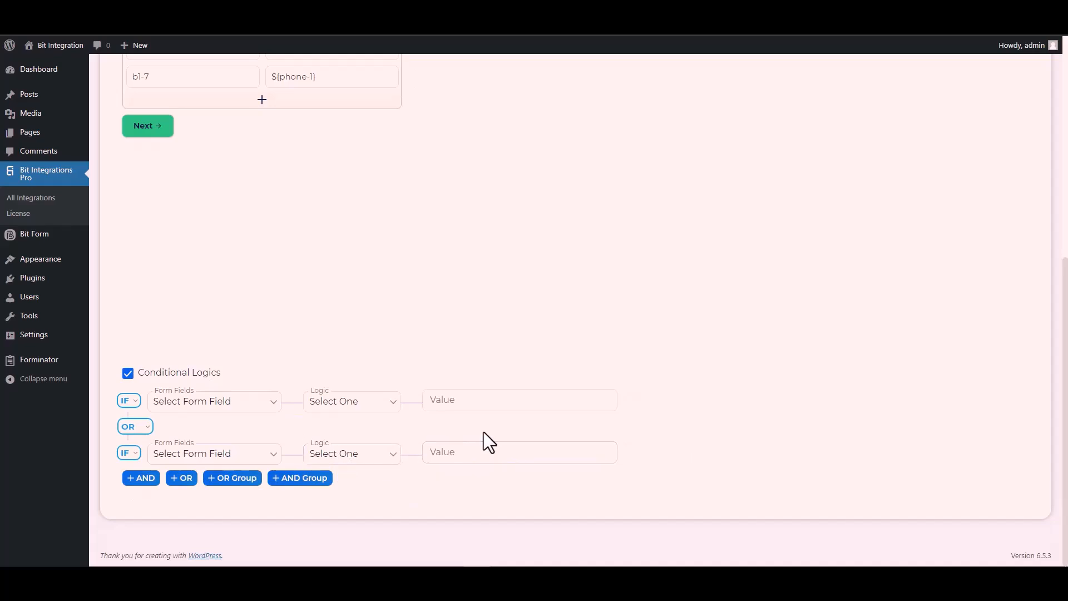
click(127, 374)
scroll(259, 378, up, 4)
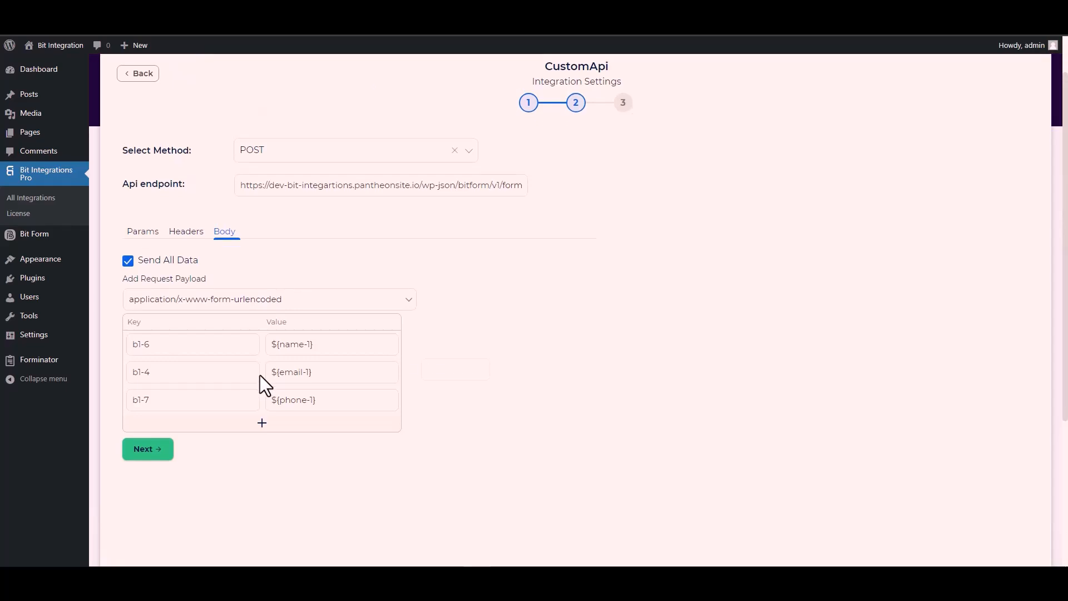
click(156, 455)
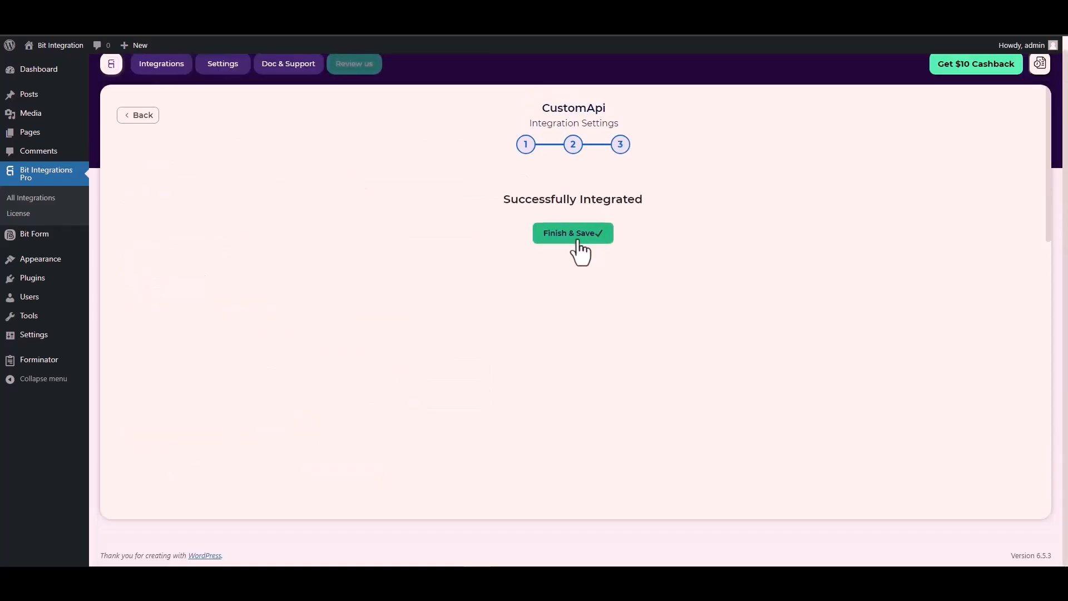
click(577, 243)
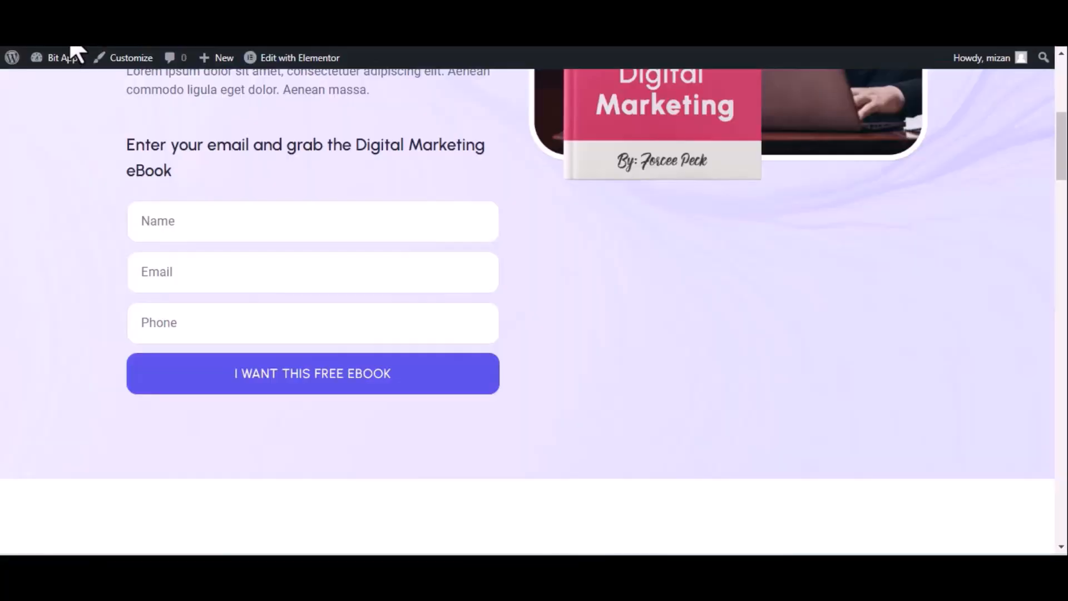
Step: On the landing page, submit the ebook opt-in with name 'Bir integrations', a test e-mail and phone number
click(71, 52)
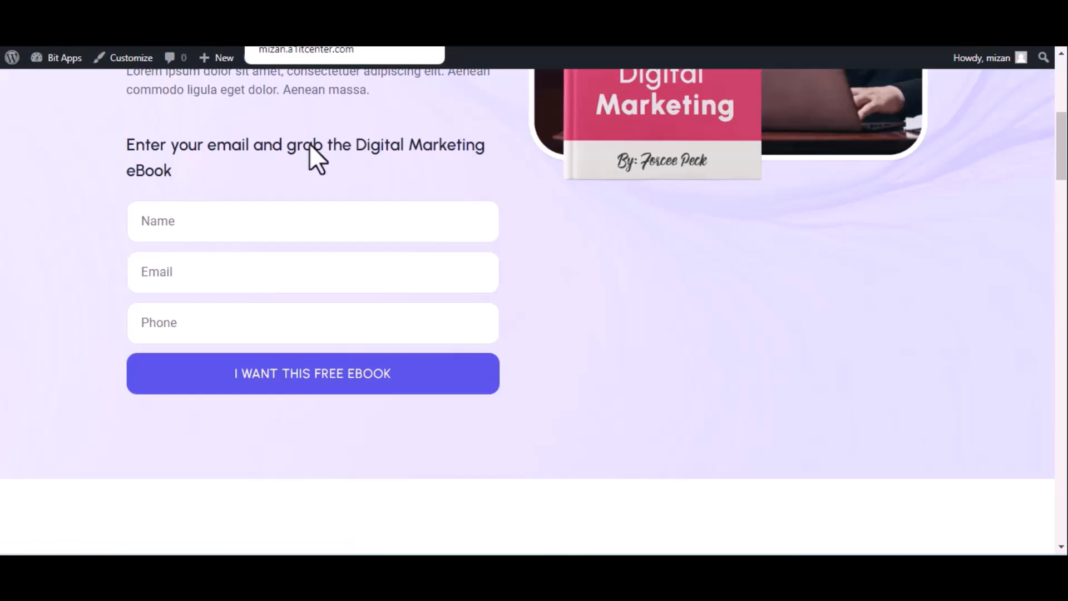
click(190, 222)
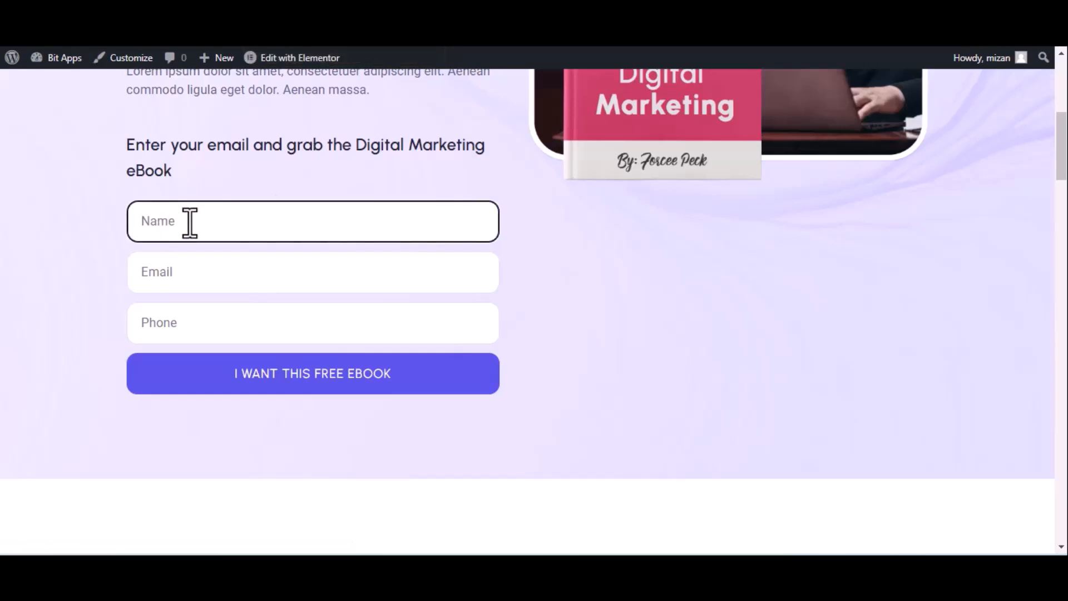
text(Bir)
text( int)
text(egrations)
click(235, 277)
click(334, 332)
text(4444)
text(55666)
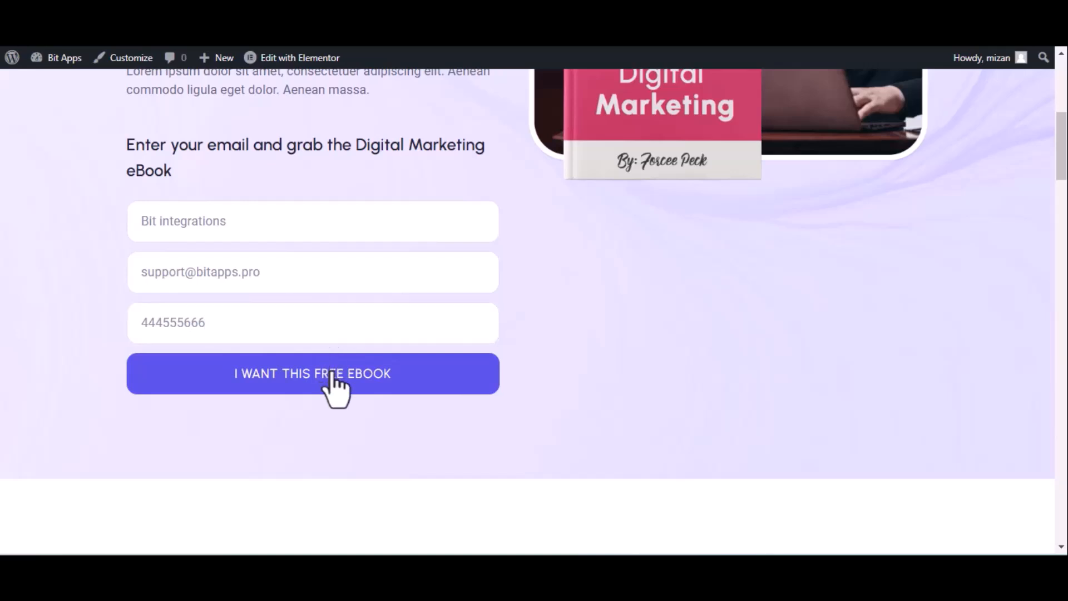
click(334, 385)
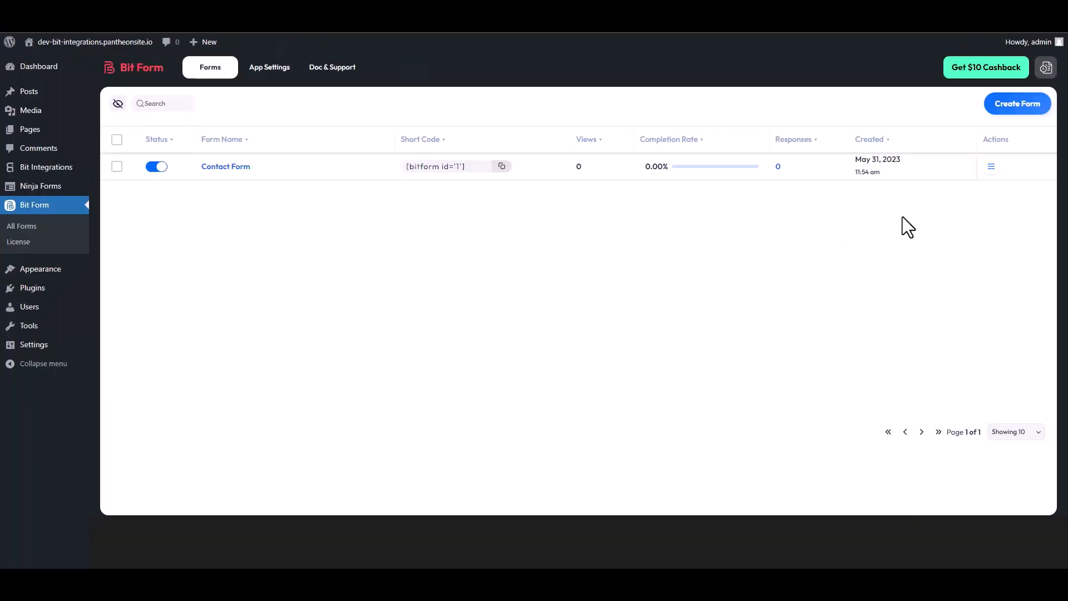
Step: Open Responses for the Contact Form from its Actions menu in All Forms
click(991, 168)
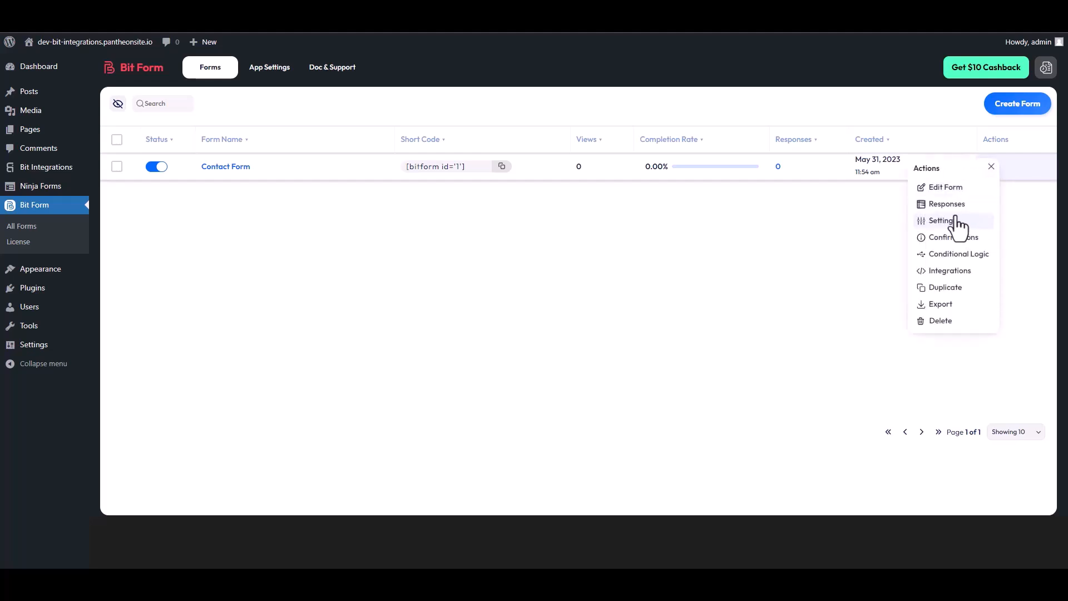
click(952, 207)
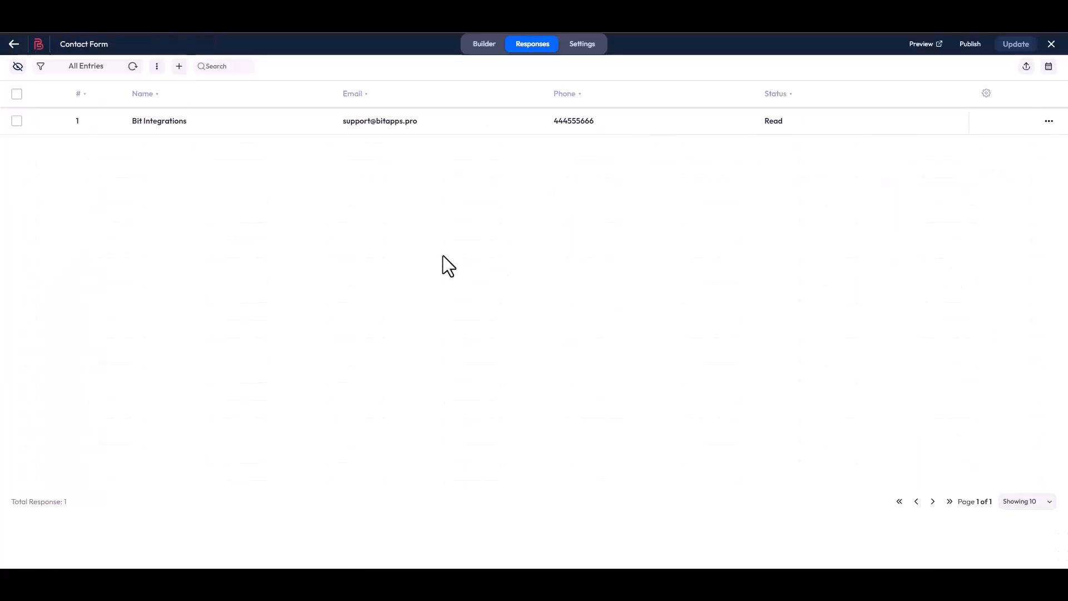